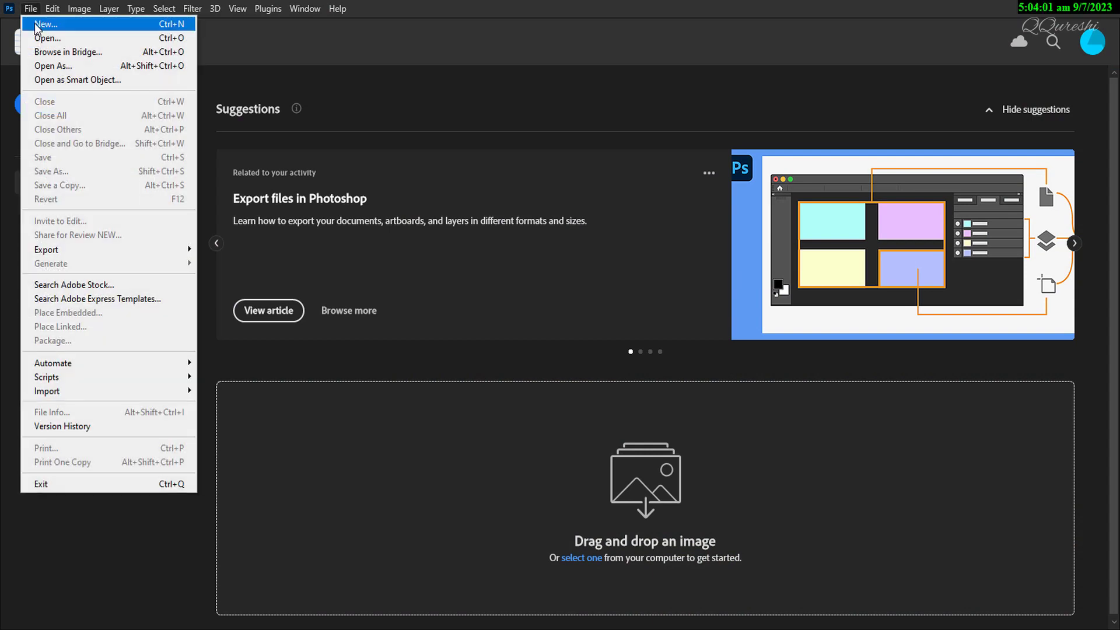
- Create a 900 x 900 px RGB document at 300 ppi with a custom black (000000) background
{"action": "left_click", "coordinate": [37, 25]}
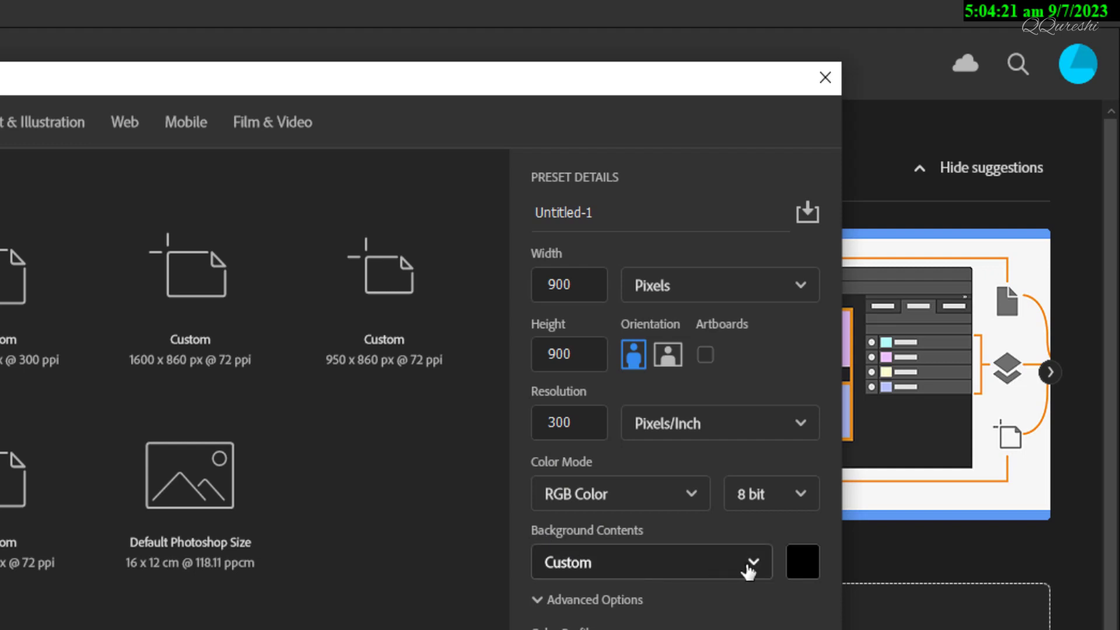
{"action": "left_click", "coordinate": [802, 562]}
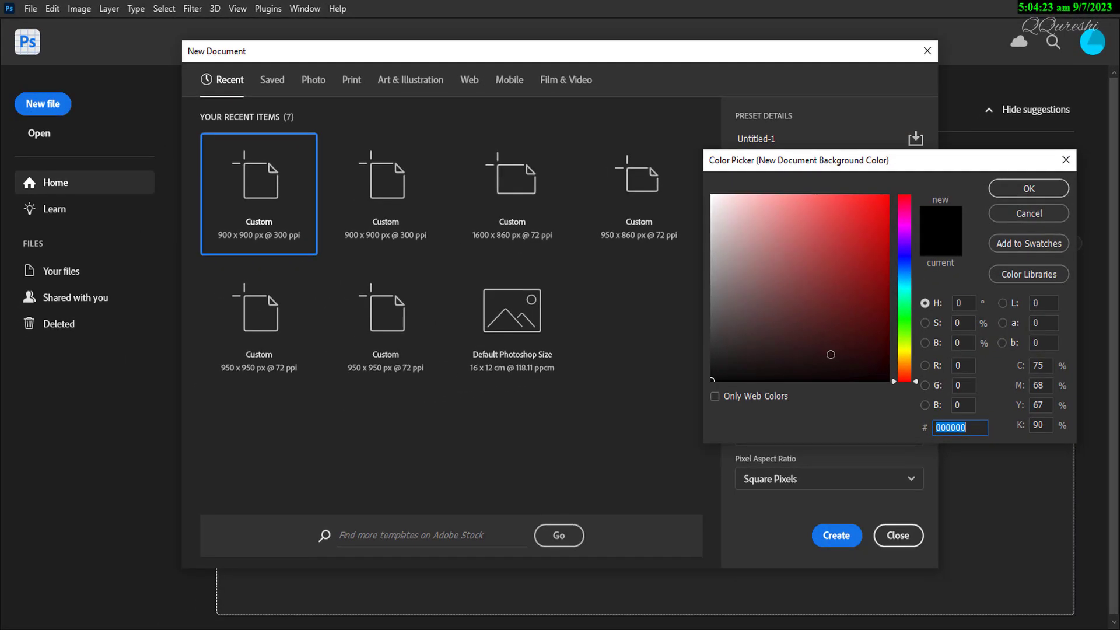
{"action": "left_click", "coordinate": [855, 433]}
{"action": "left_click", "coordinate": [1005, 191]}
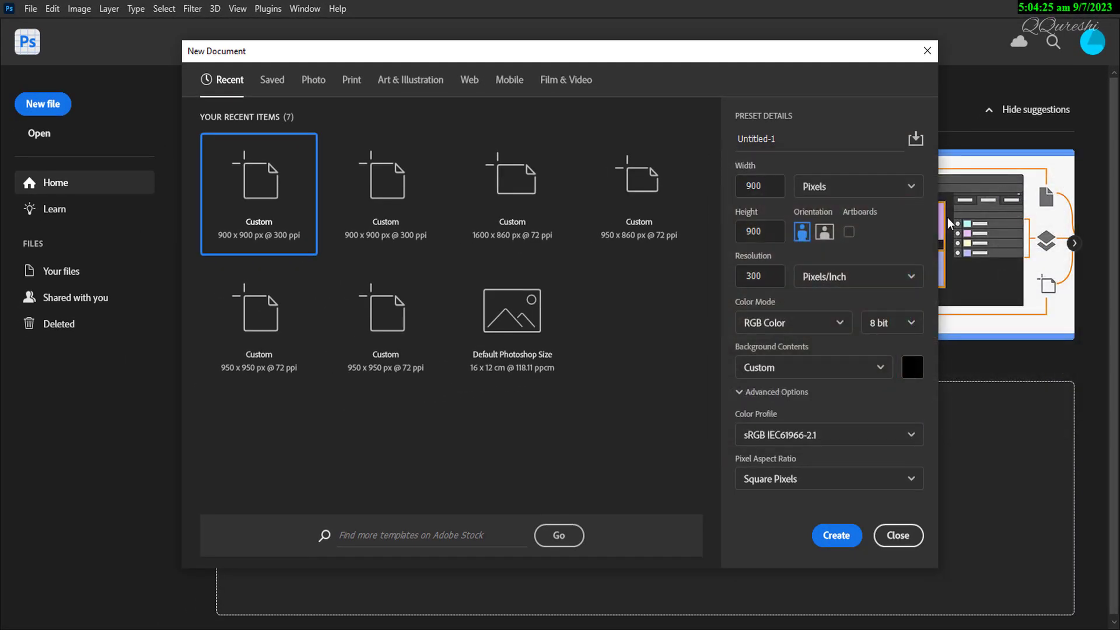
{"action": "left_click", "coordinate": [844, 538]}
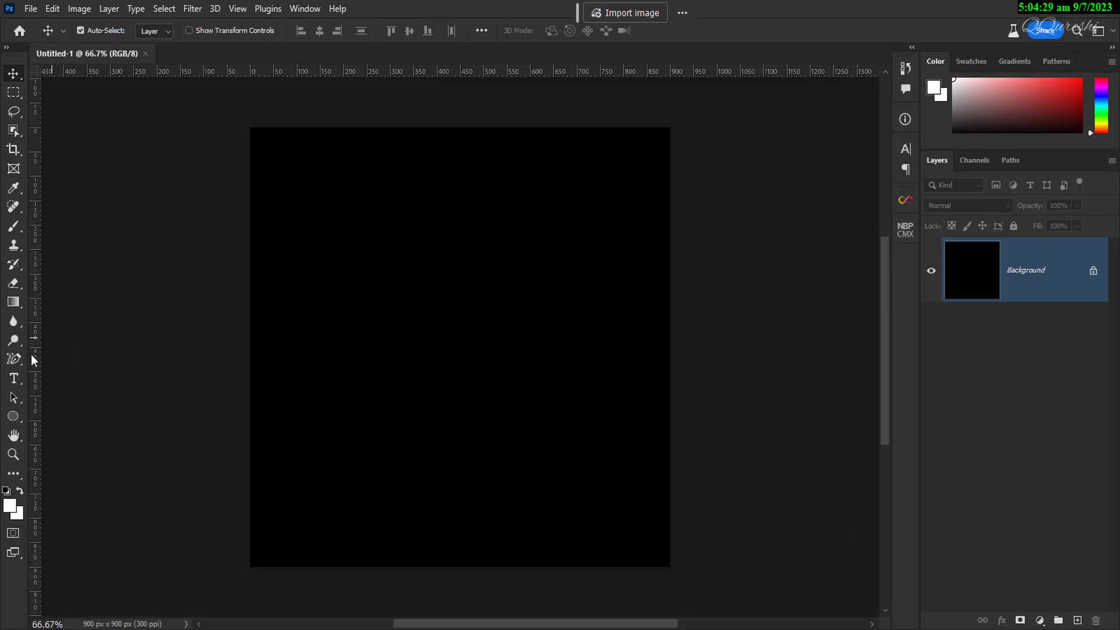
- Add the white text "FLAME" in Arial Bold near the middle of the canvas
{"action": "left_click", "coordinate": [14, 379]}
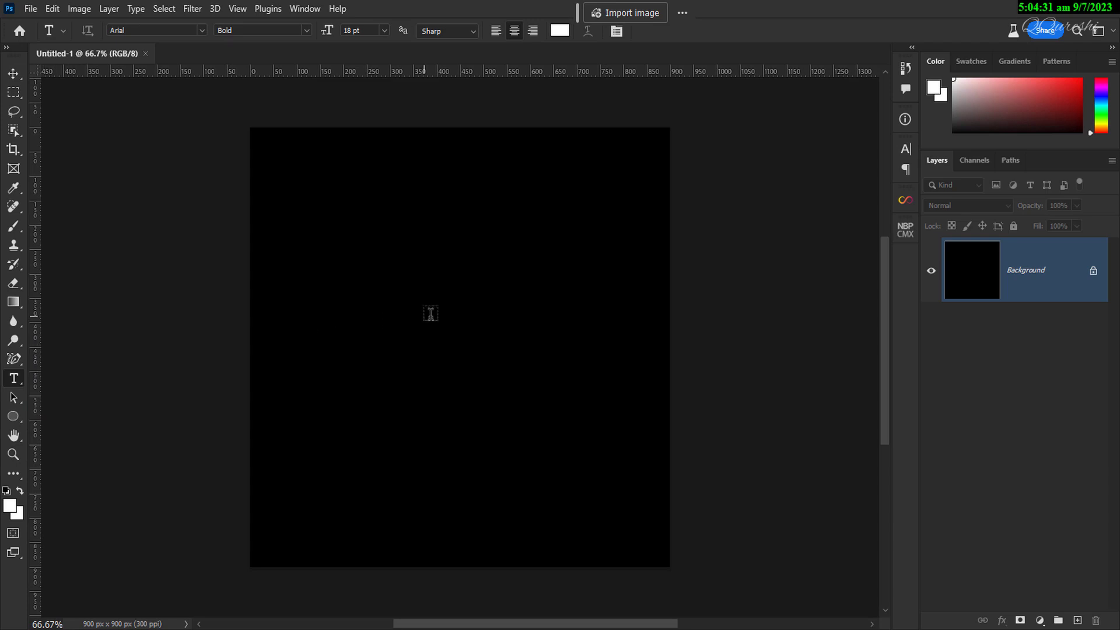
{"action": "left_click", "coordinate": [441, 350]}
{"action": "type", "text": "FLAME"}
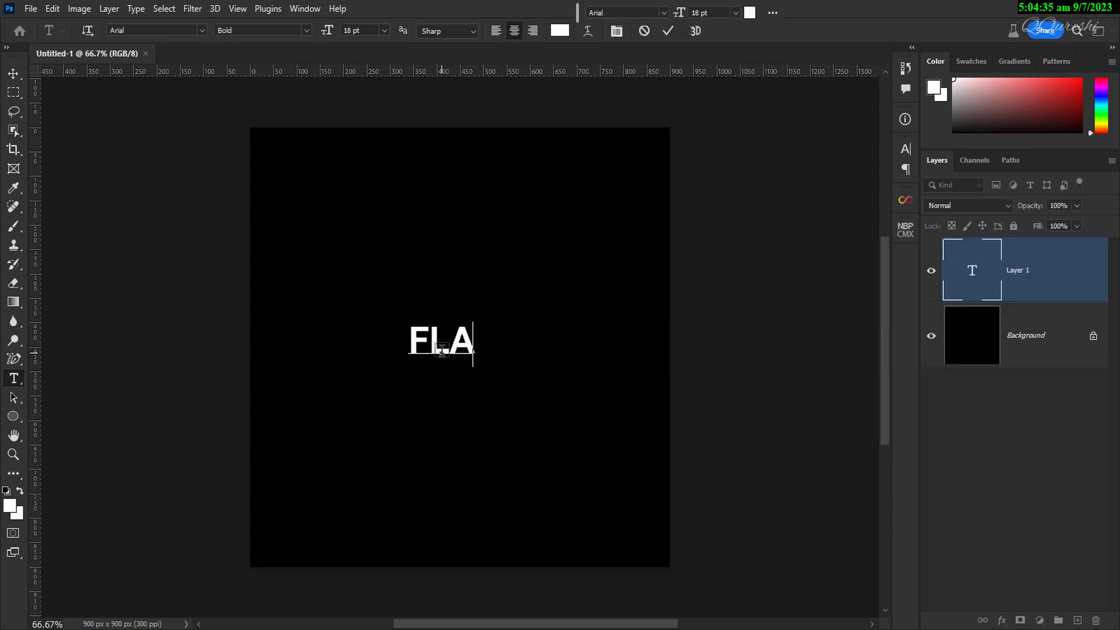
{"action": "left_click", "coordinate": [1036, 273]}
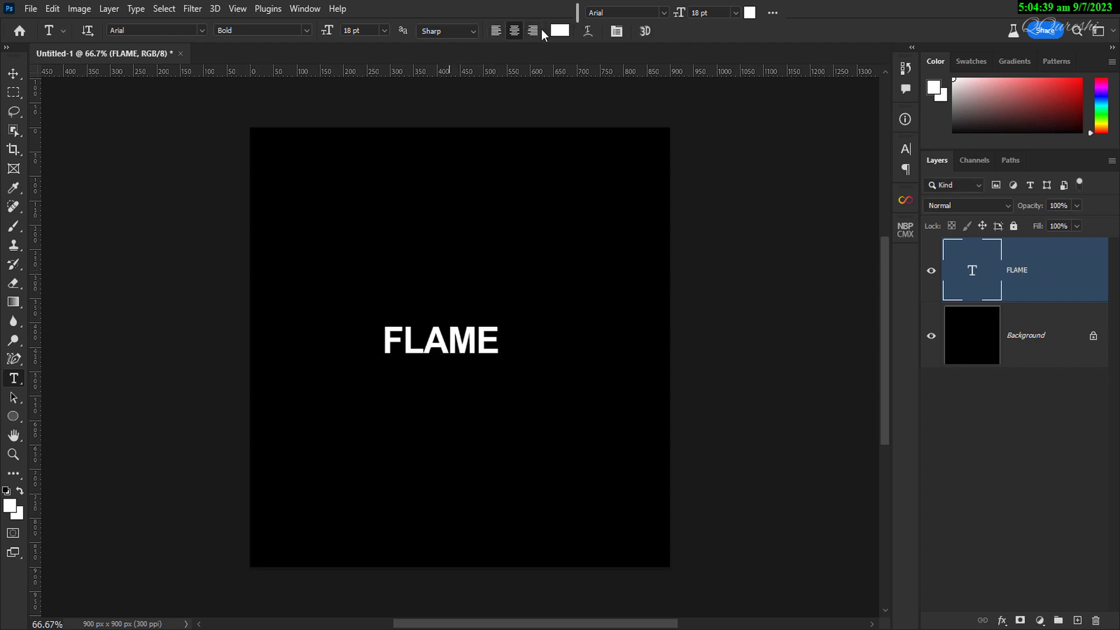
- Set the FLAME text size to 48 pt and move the text to about the canvas centre
{"action": "left_click", "coordinate": [382, 32]}
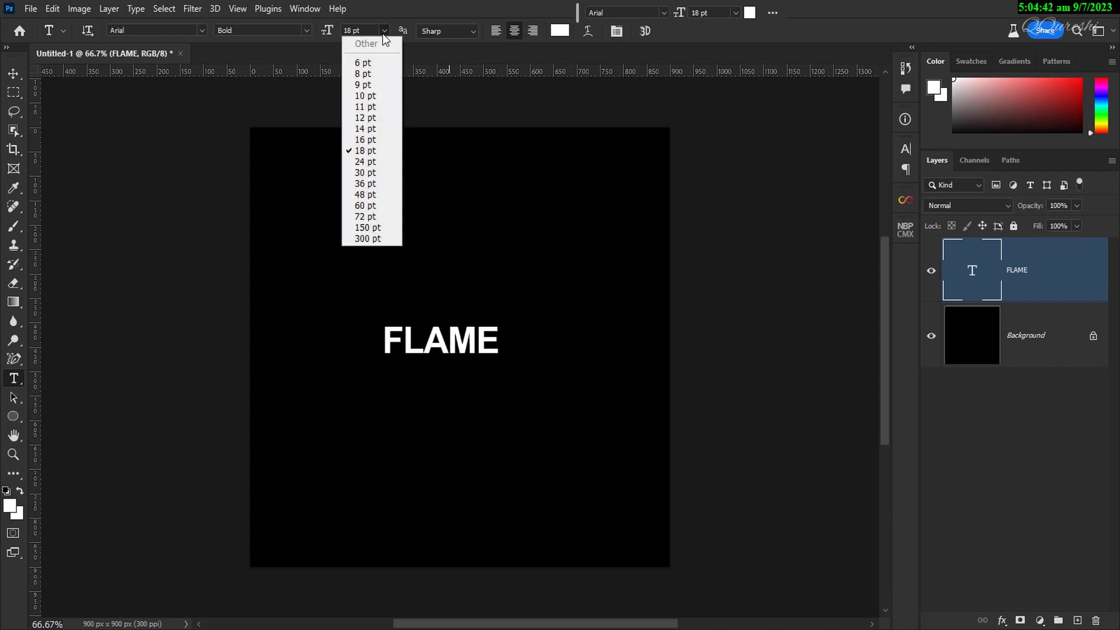
{"action": "left_click", "coordinate": [365, 194]}
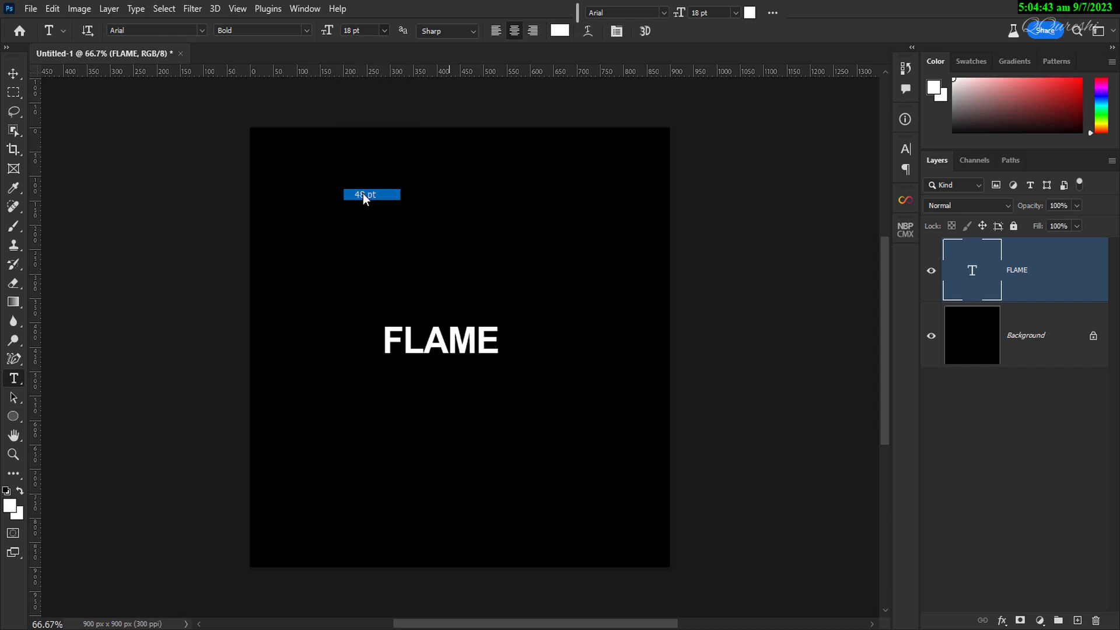
{"action": "left_click", "coordinate": [18, 70]}
{"action": "left_click_drag", "start_coordinate": [448, 343], "coordinate": [464, 357]}
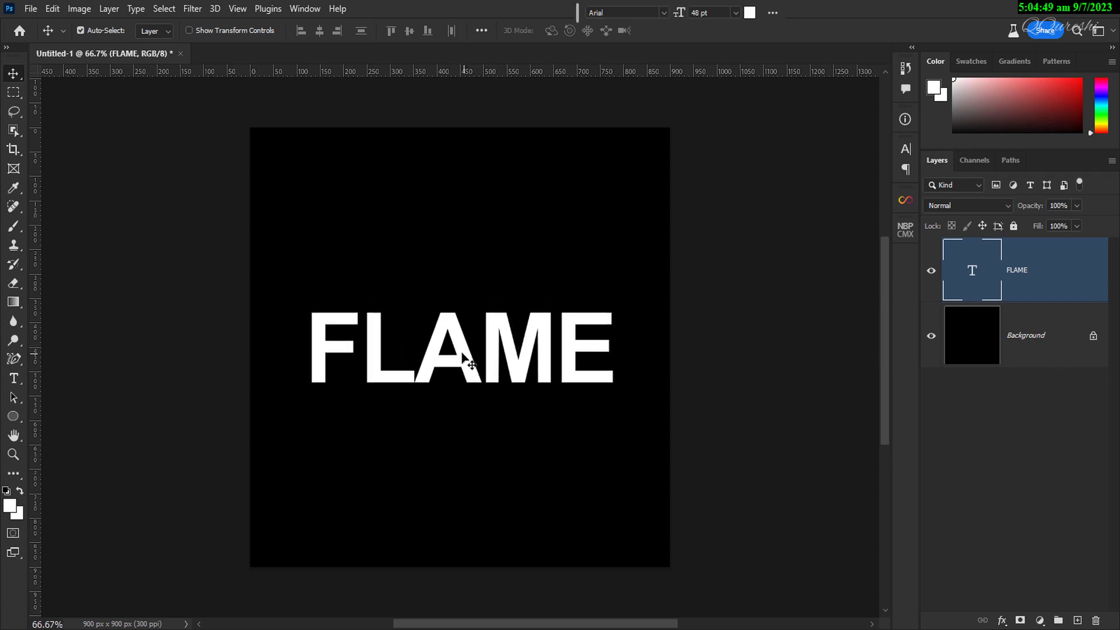
- Rasterize the FLAME text layer
{"action": "right_click", "coordinate": [1039, 278]}
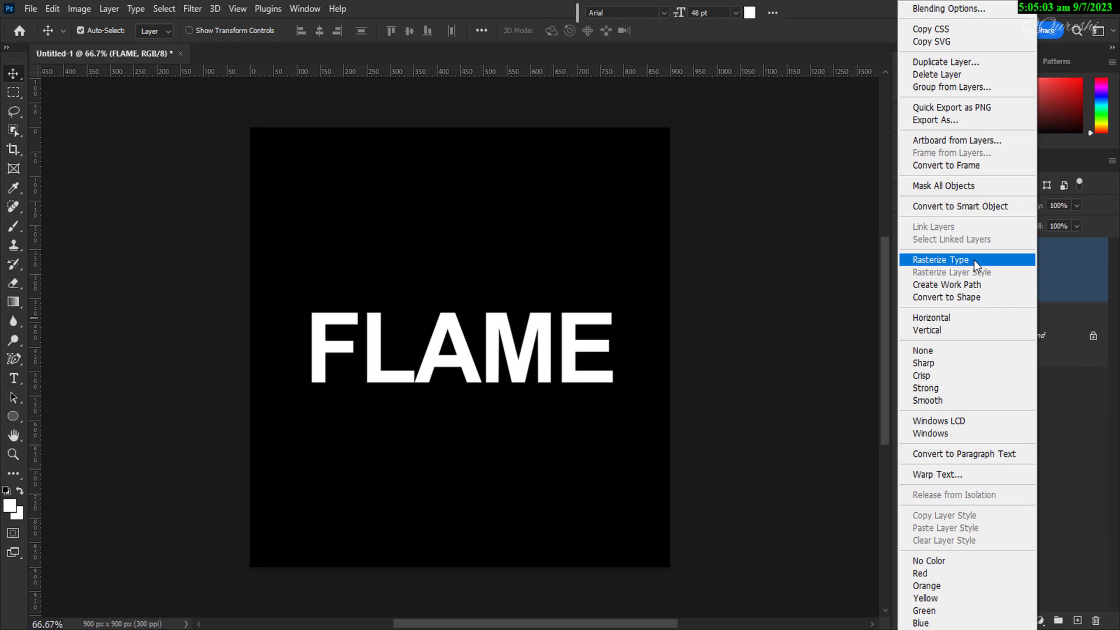
{"action": "left_click", "coordinate": [974, 262]}
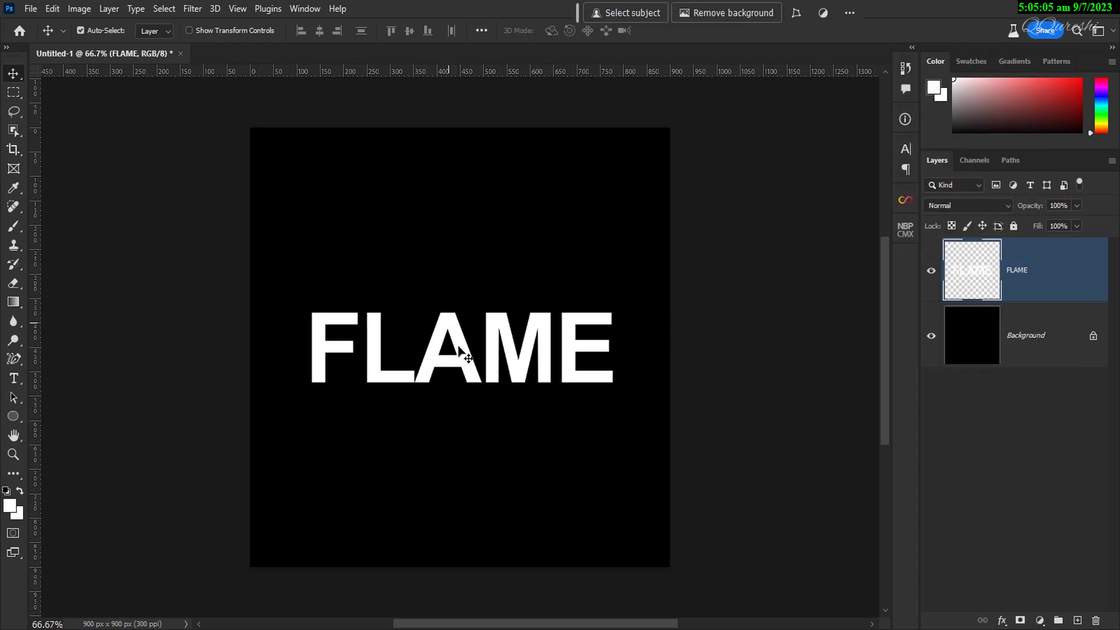
{"action": "left_click", "coordinate": [192, 8]}
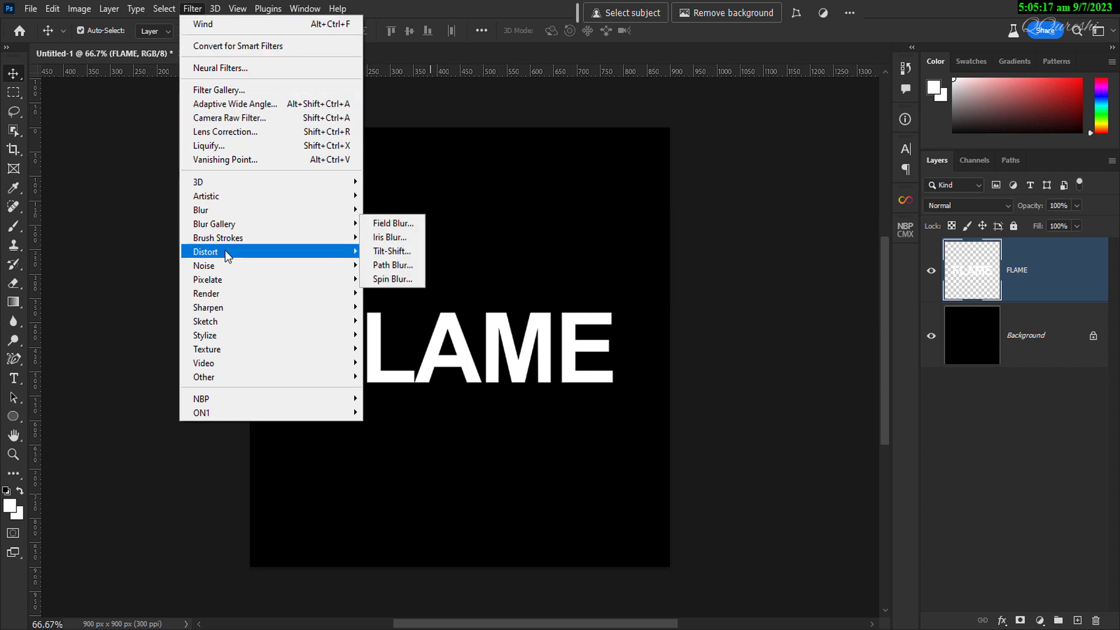
{"action": "mouse_move", "coordinate": [230, 279]}
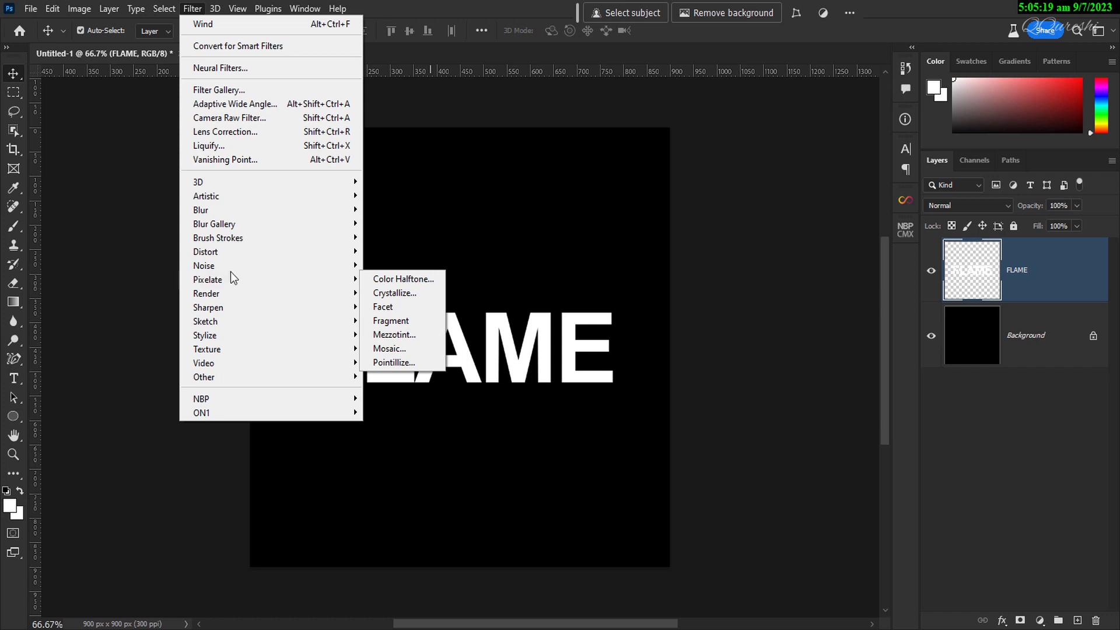
{"action": "mouse_move", "coordinate": [235, 253]}
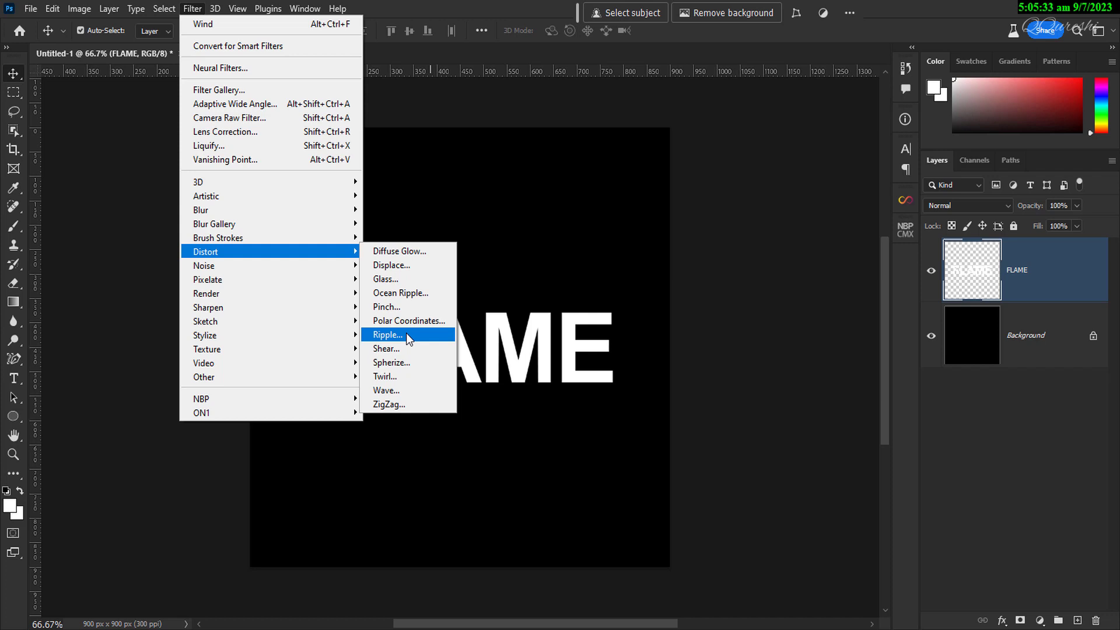
{"action": "left_click", "coordinate": [415, 55]}
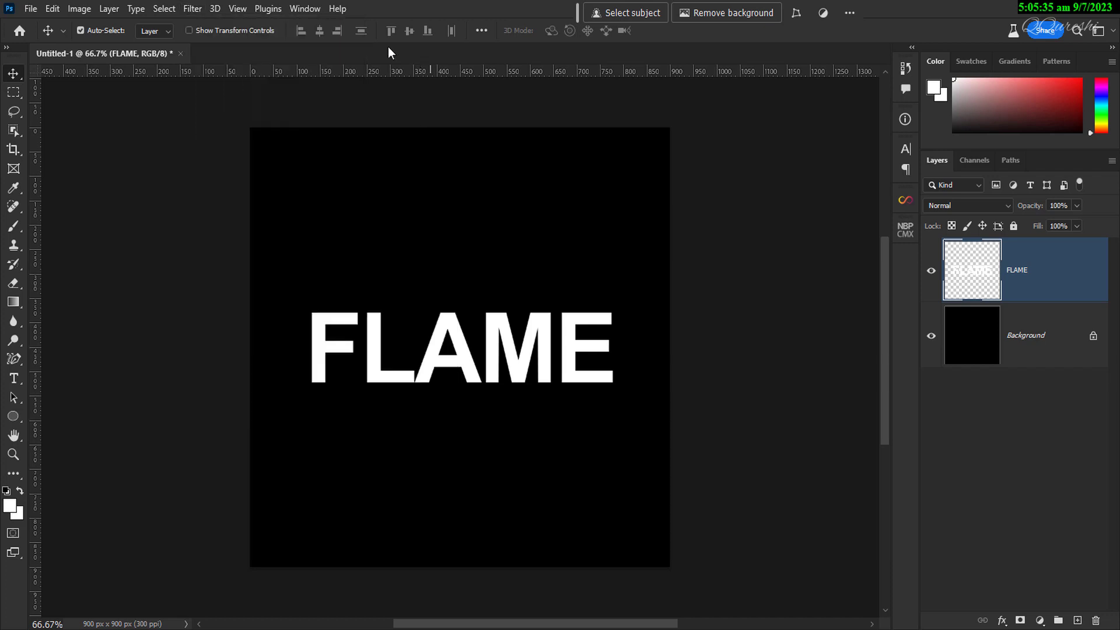
- Rotate the rasterized FLAME layer 90° clockwise
{"action": "left_click", "coordinate": [55, 10]}
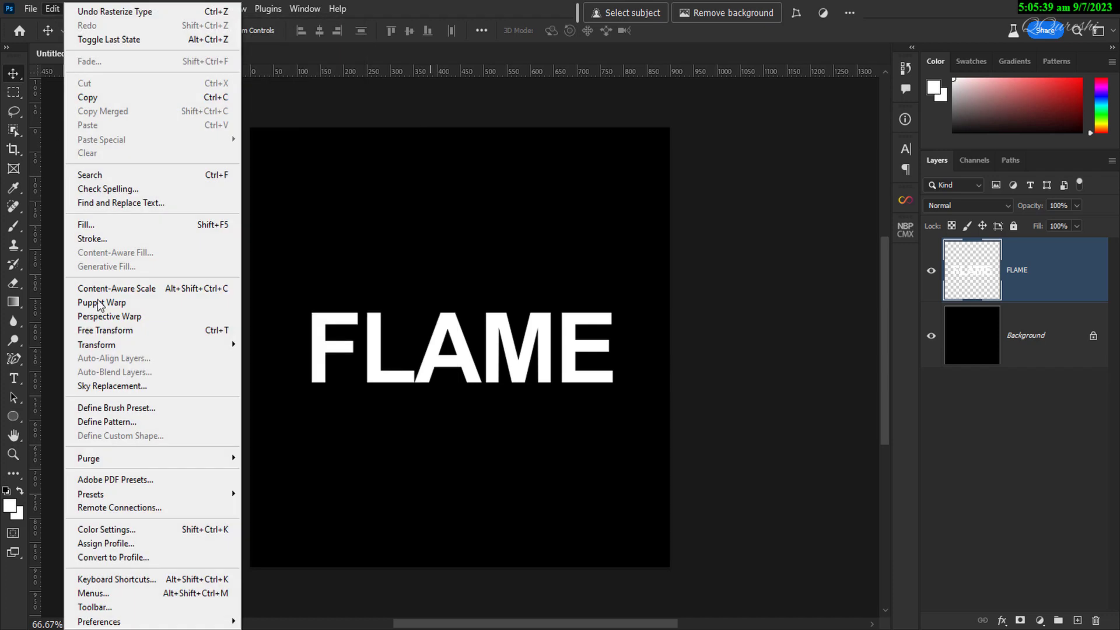
{"action": "mouse_move", "coordinate": [118, 348]}
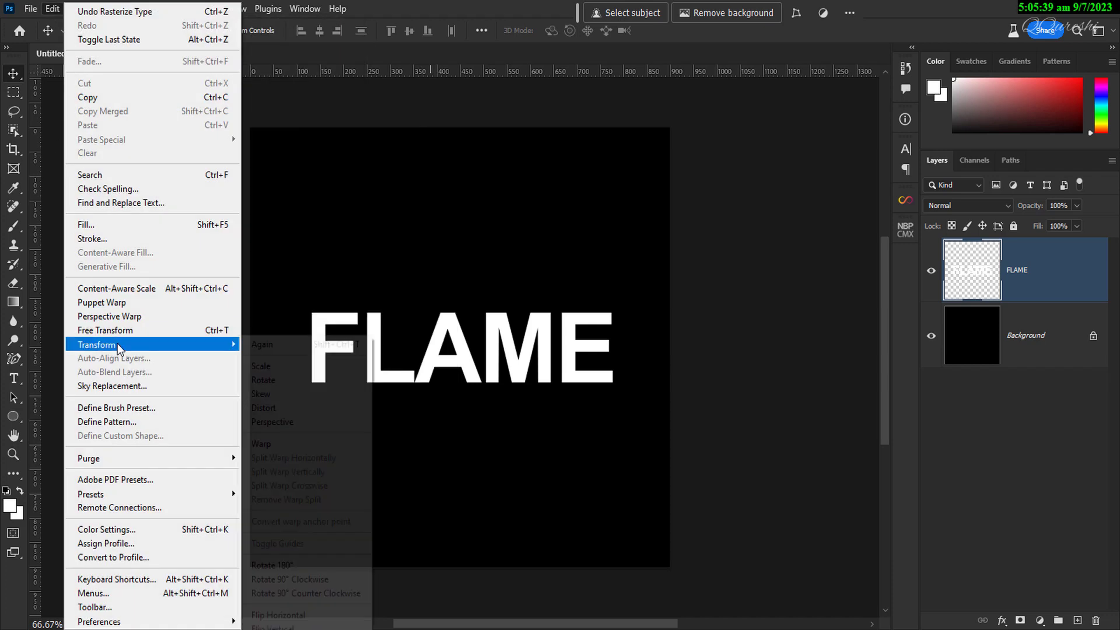
{"action": "left_click", "coordinate": [291, 579]}
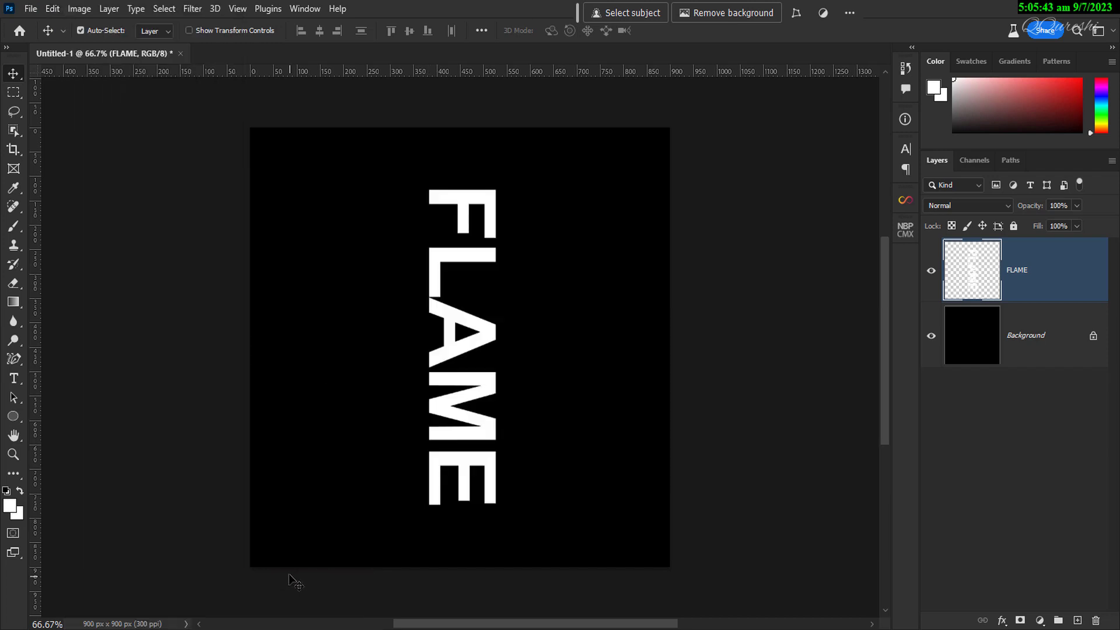
- Apply the Wind filter to the FLAME layer with method Wind and direction From the Left
{"action": "left_click", "coordinate": [189, 9]}
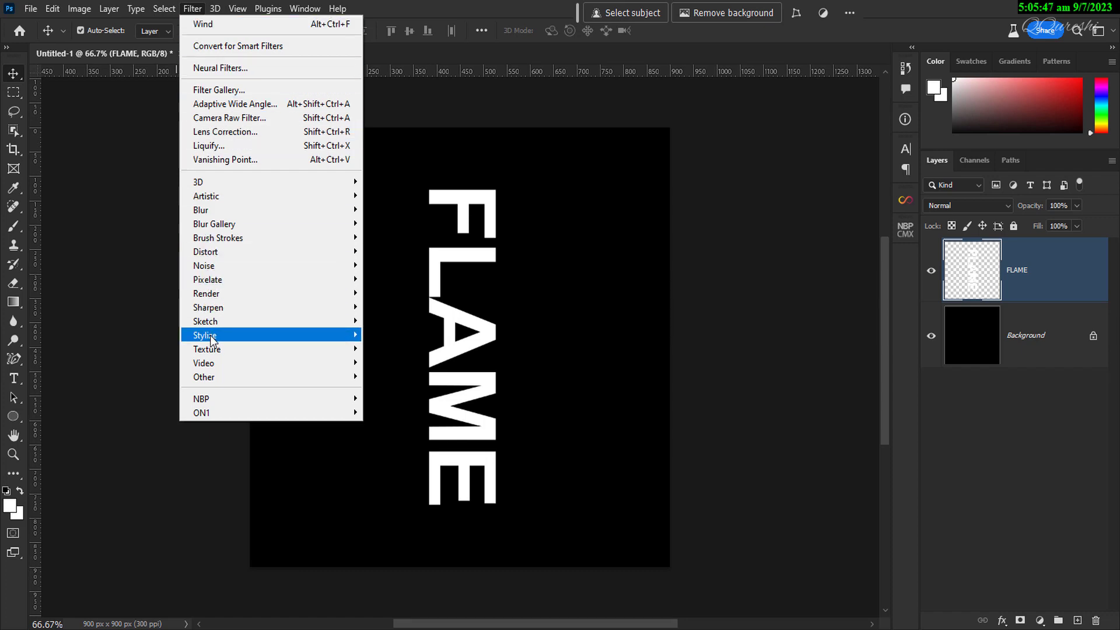
{"action": "mouse_move", "coordinate": [284, 340]}
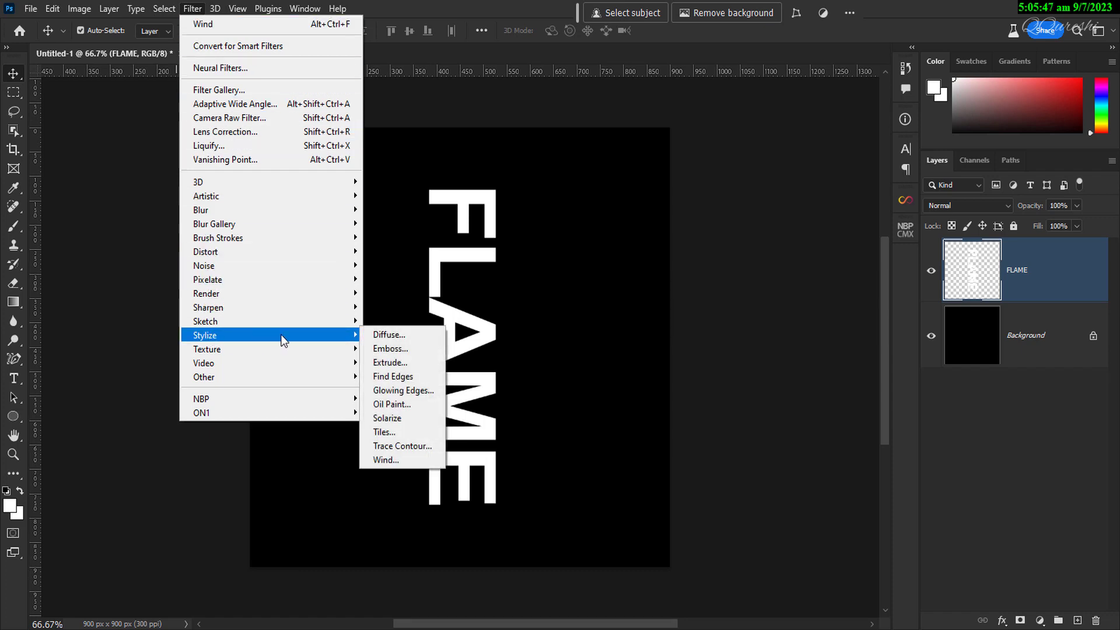
{"action": "left_click", "coordinate": [385, 460]}
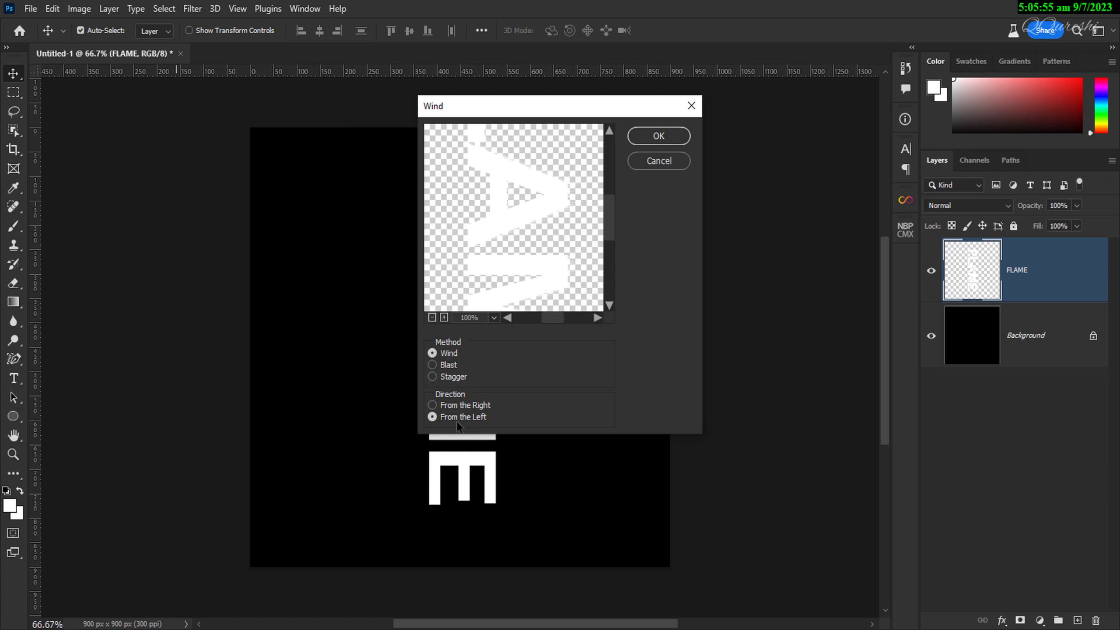
{"action": "left_click", "coordinate": [673, 136]}
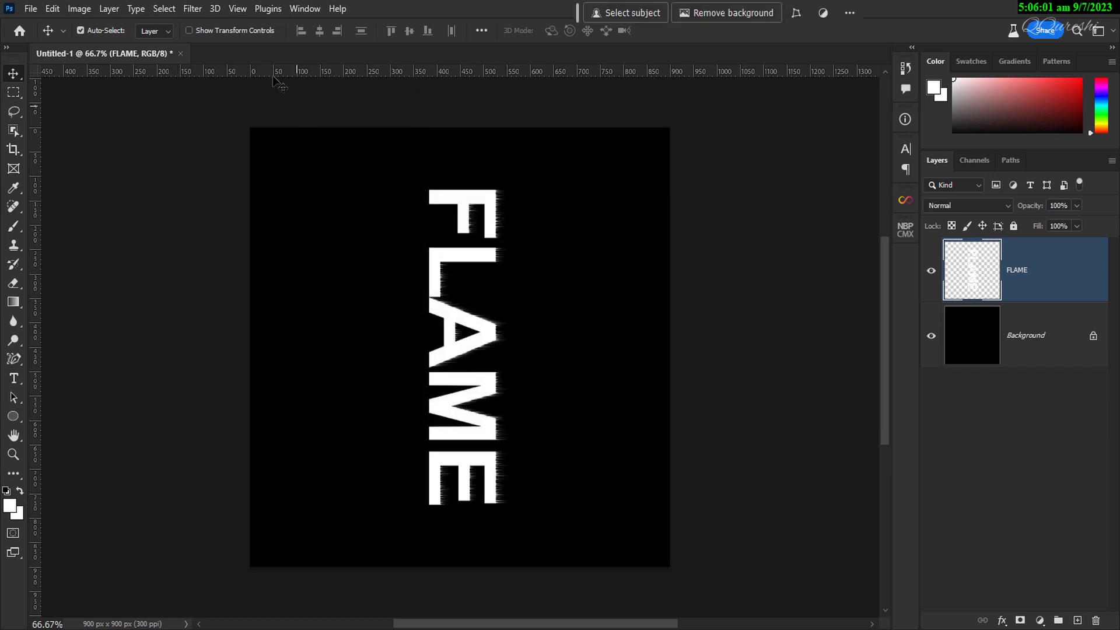
- Repeat the Wind filter three more times on the FLAME layer to lengthen the streaks
{"action": "left_click", "coordinate": [191, 9]}
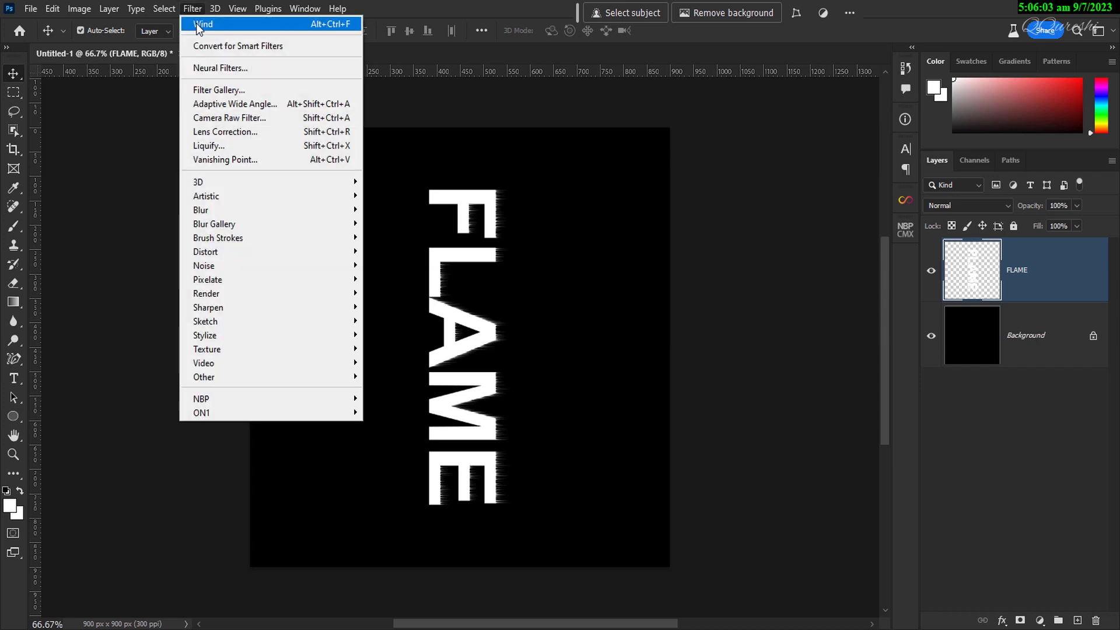
{"action": "left_click", "coordinate": [196, 24]}
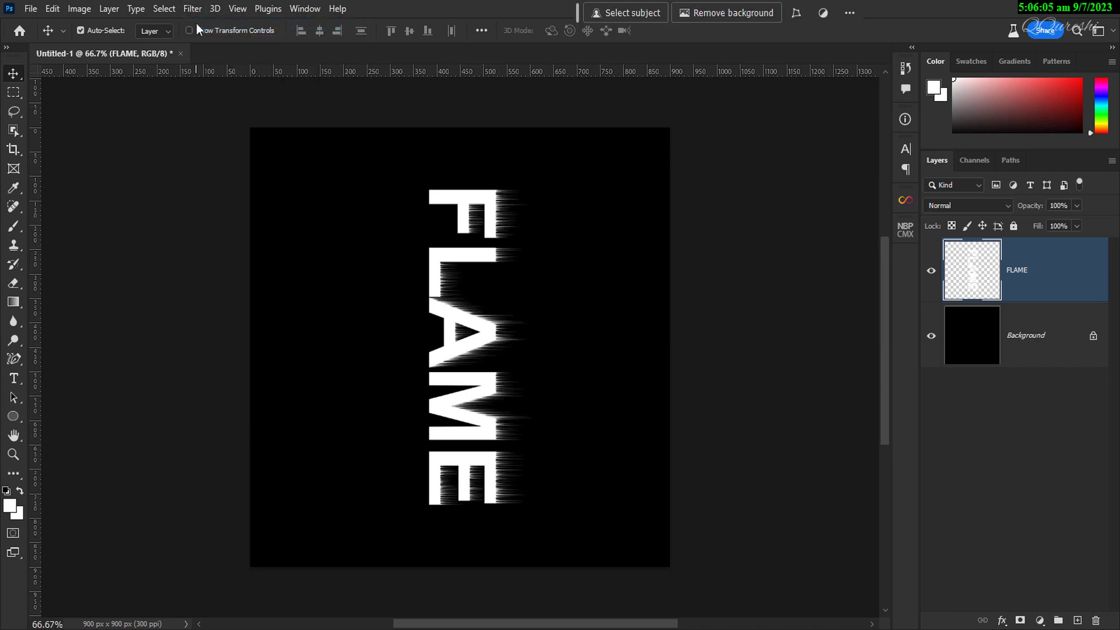
{"action": "left_click", "coordinate": [191, 9]}
{"action": "left_click", "coordinate": [191, 23]}
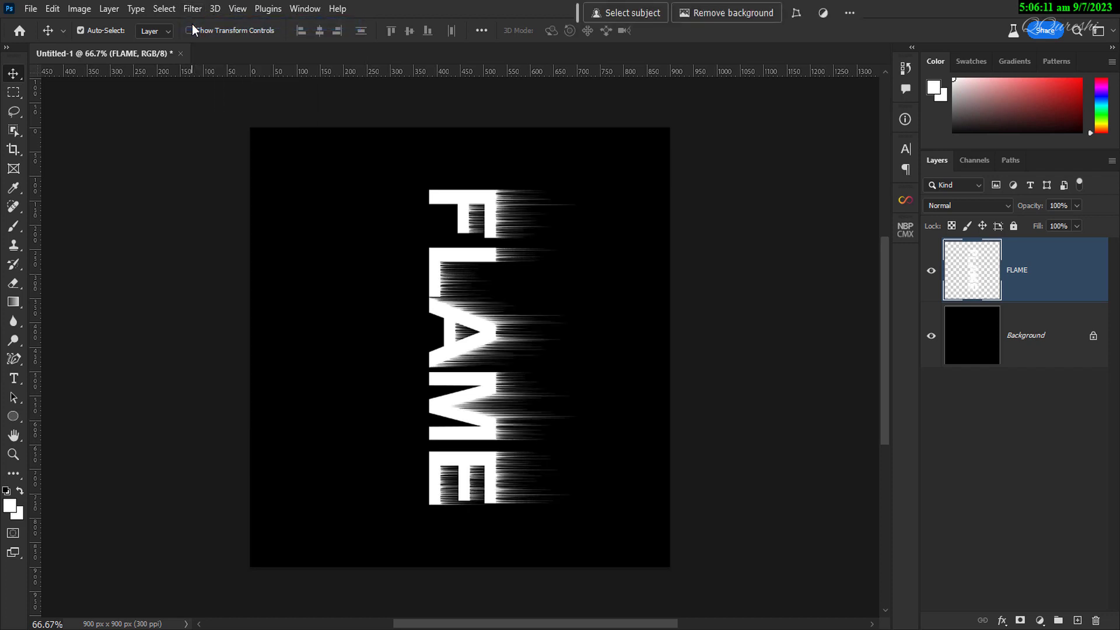
{"action": "left_click", "coordinate": [195, 9]}
{"action": "left_click", "coordinate": [195, 23]}
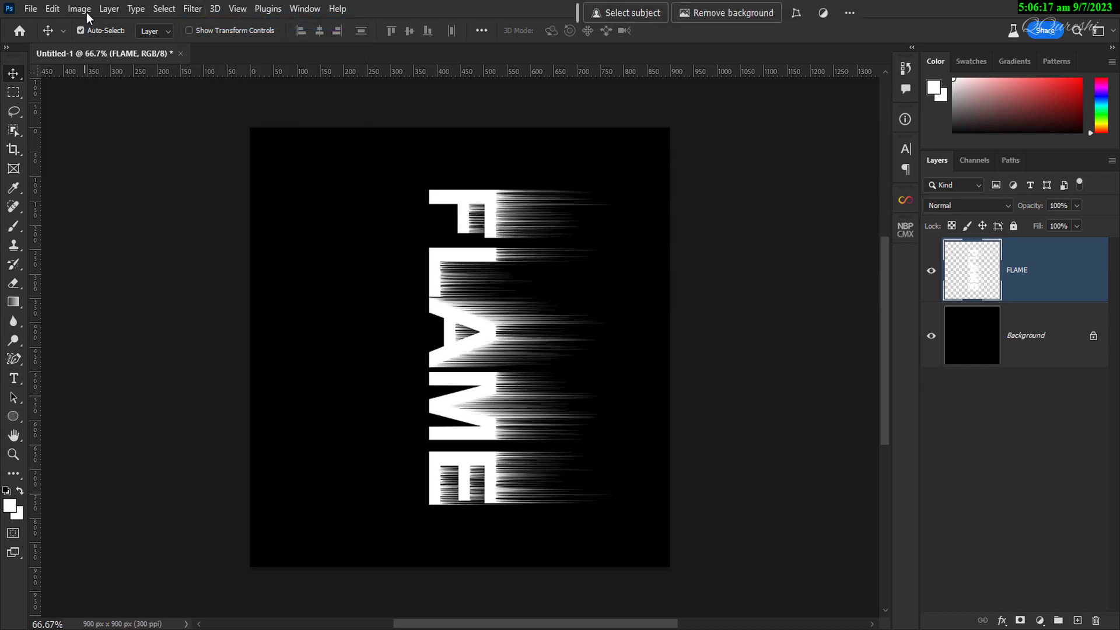
- Rotate the streaked FLAME layer 90° counter clockwise so the text reads horizontally again
{"action": "left_click", "coordinate": [52, 9]}
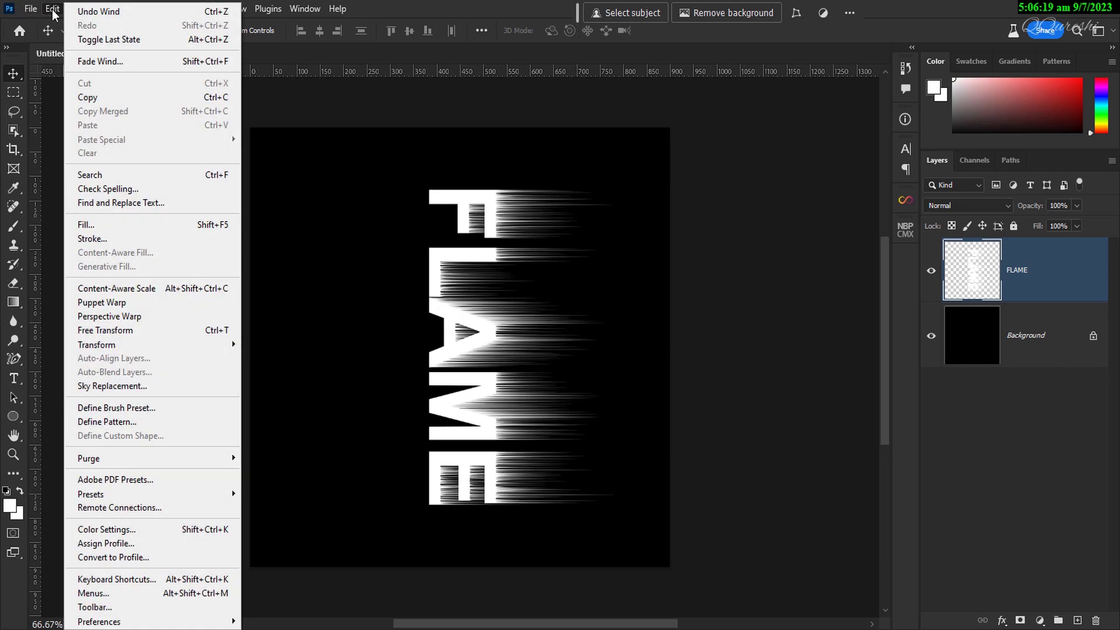
{"action": "mouse_move", "coordinate": [121, 342]}
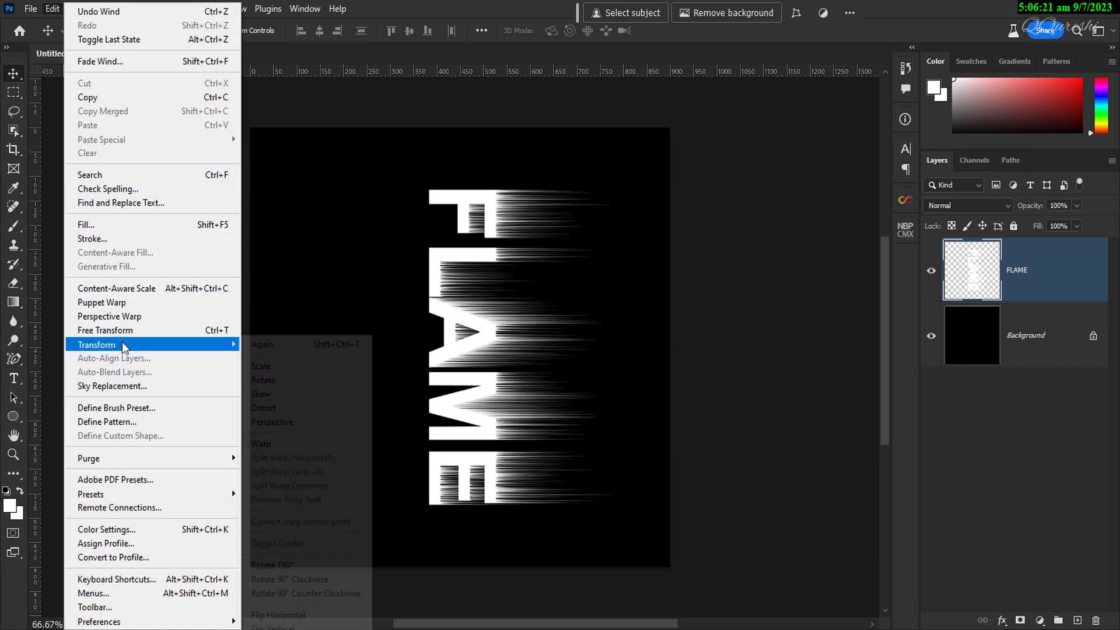
{"action": "left_click", "coordinate": [327, 592]}
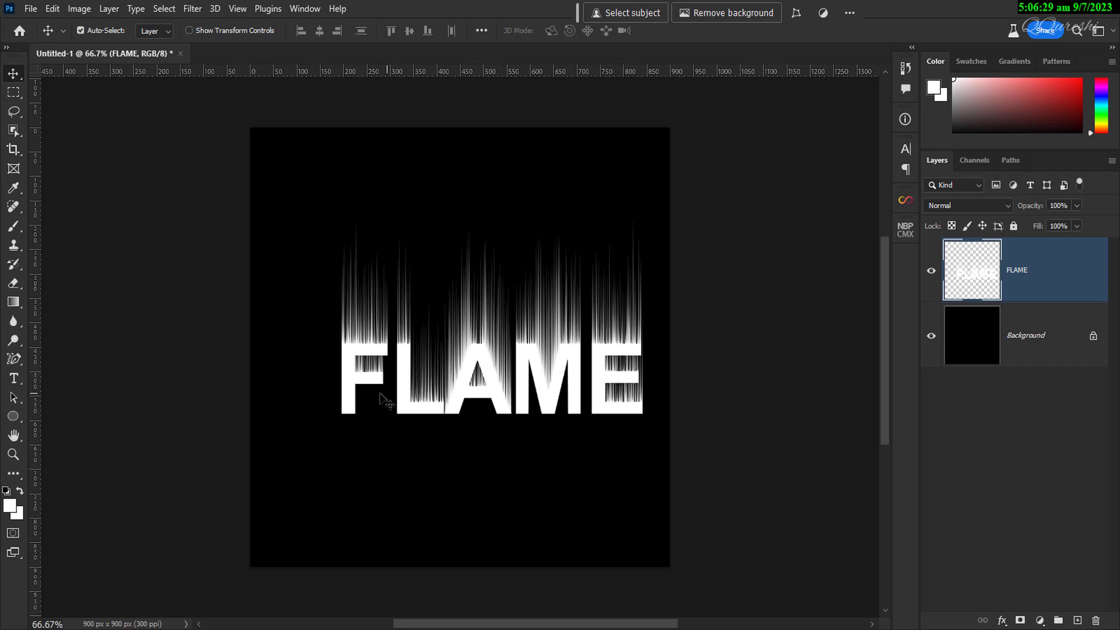
- Centre the FLAME layer horizontally and vertically against a selection of the whole canvas, and remove the selection
{"action": "left_click", "coordinate": [1039, 347]}
{"action": "key", "text": "ctrl+a"}
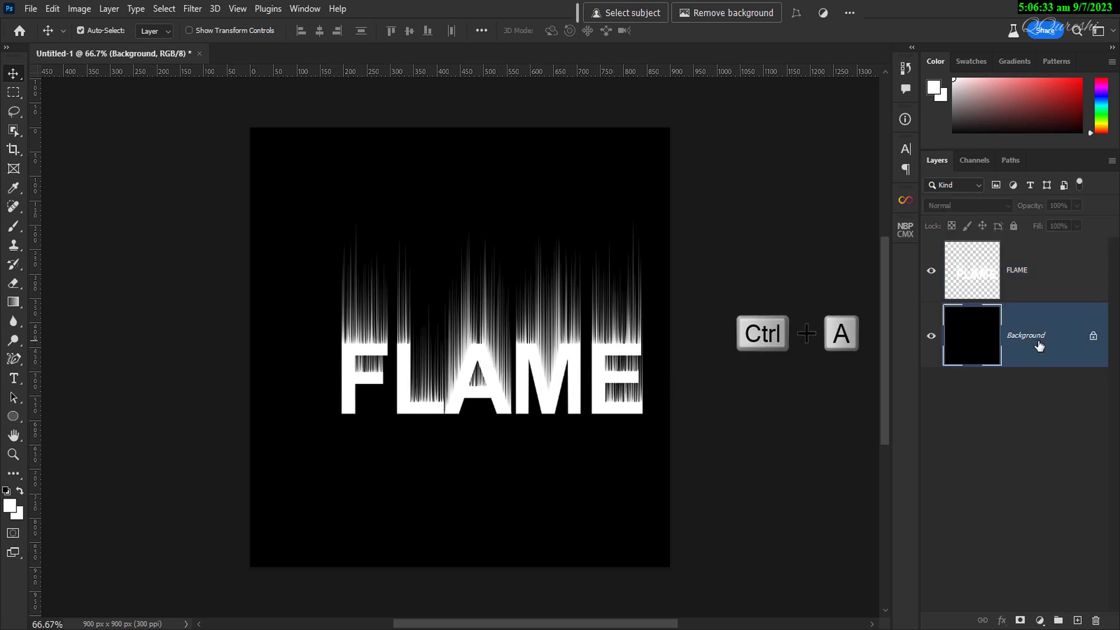
{"action": "left_click", "coordinate": [1032, 272]}
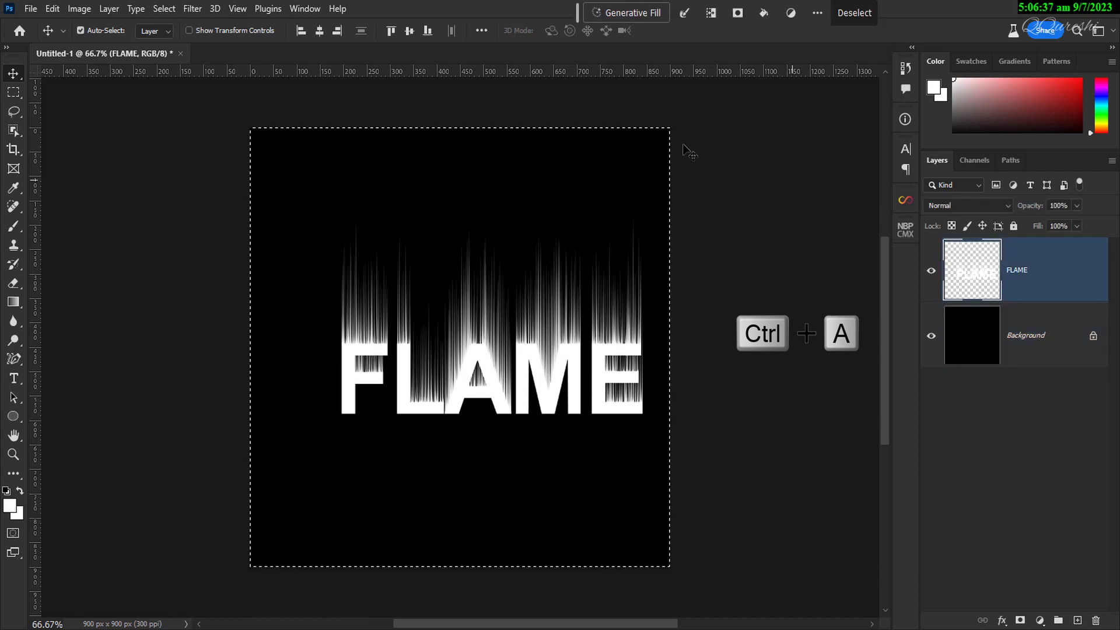
{"action": "left_click", "coordinate": [319, 32]}
{"action": "left_click", "coordinate": [408, 31]}
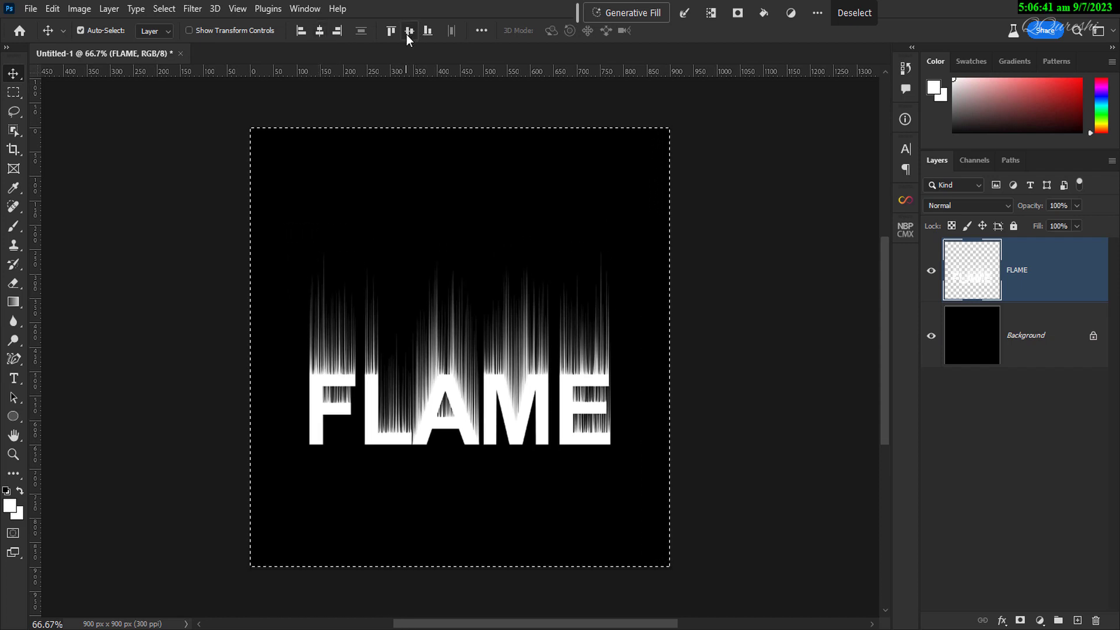
{"action": "key", "text": "ctrl+d"}
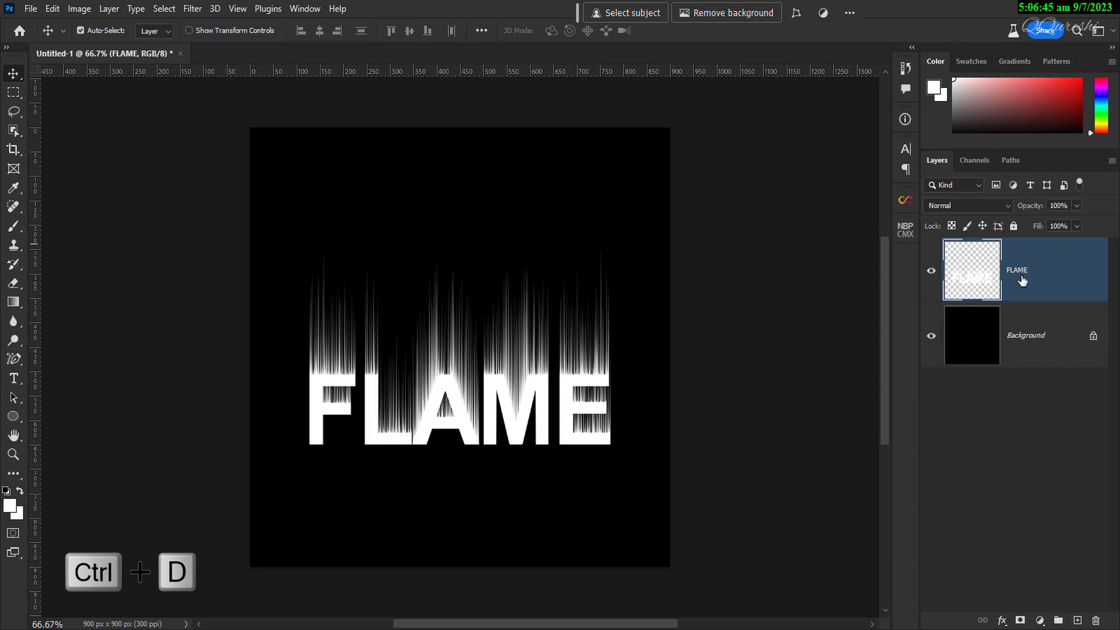
- Apply the Ripple distortion filter to the FLAME layer with amount 125% and size Medium
{"action": "left_click", "coordinate": [193, 8]}
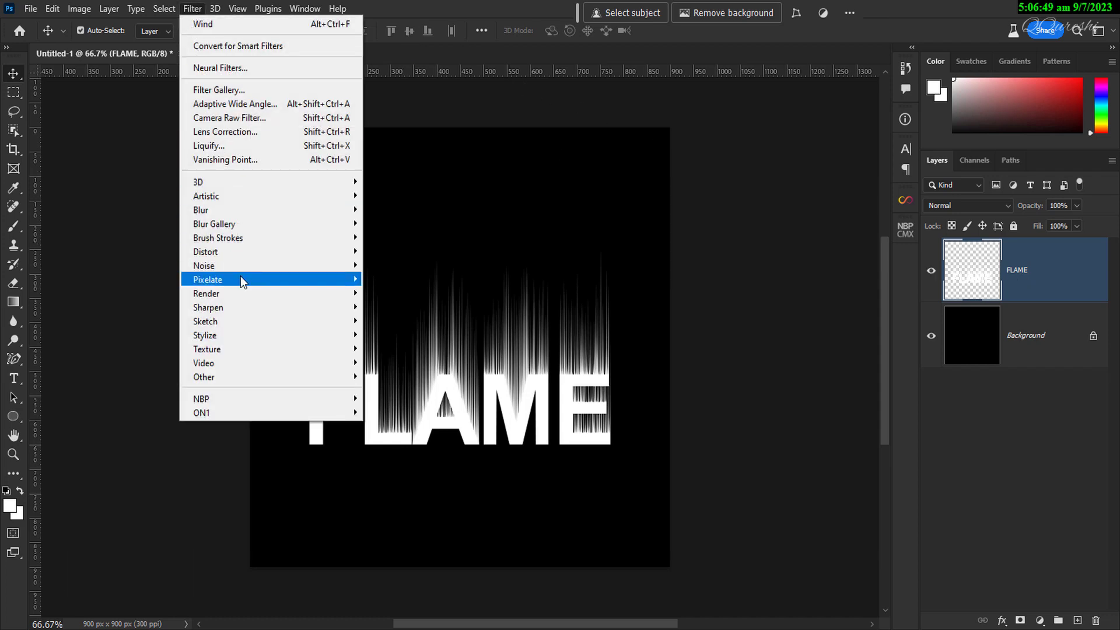
{"action": "mouse_move", "coordinate": [242, 280]}
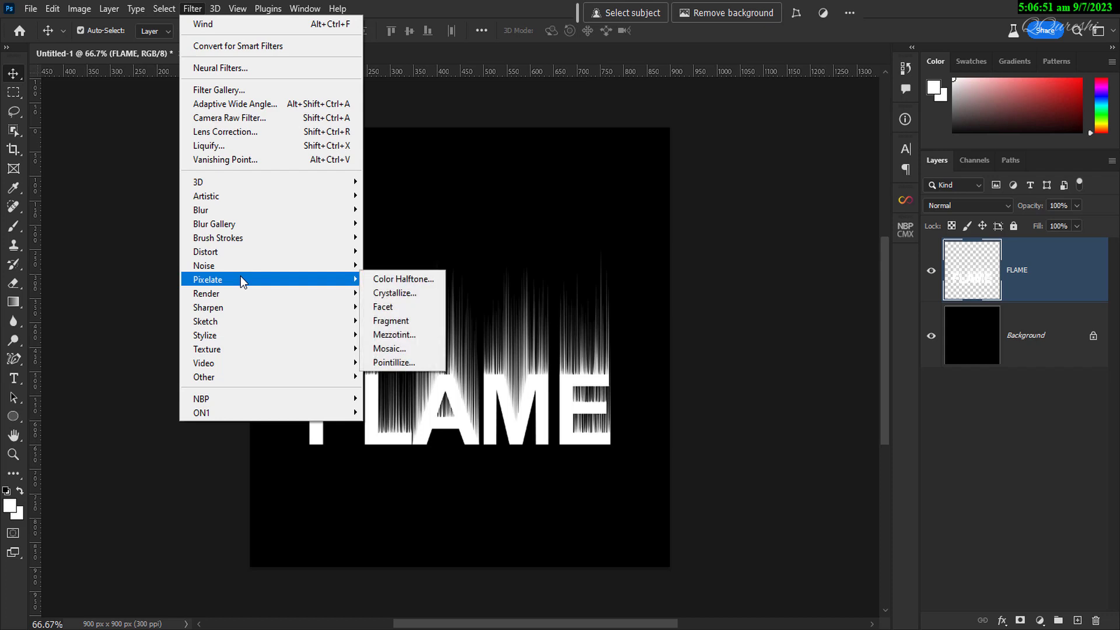
{"action": "mouse_move", "coordinate": [241, 253]}
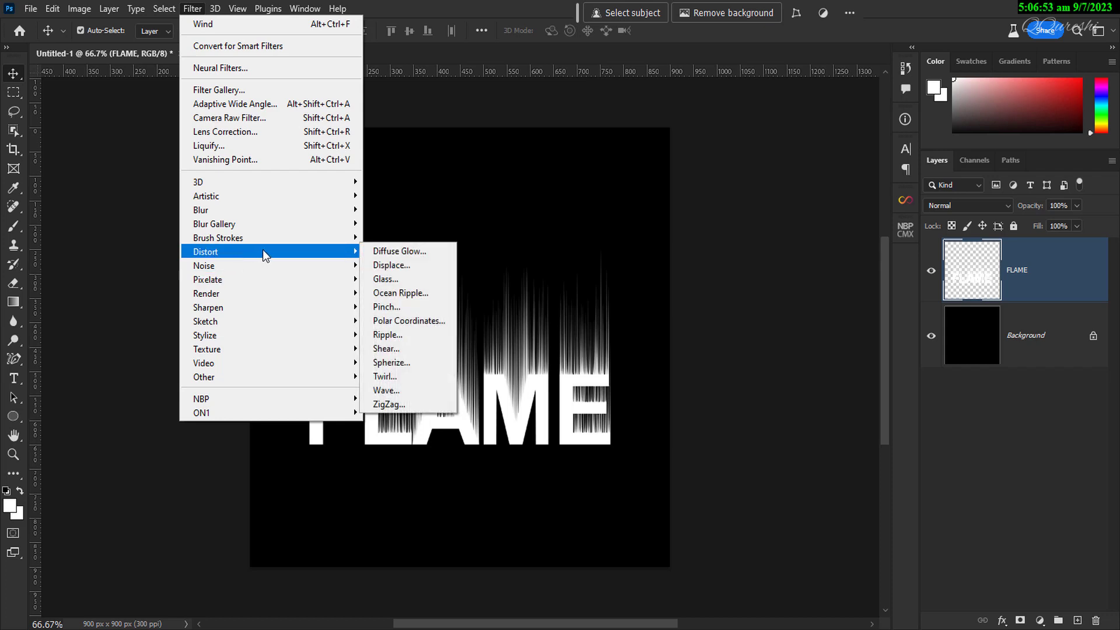
{"action": "left_click", "coordinate": [426, 334]}
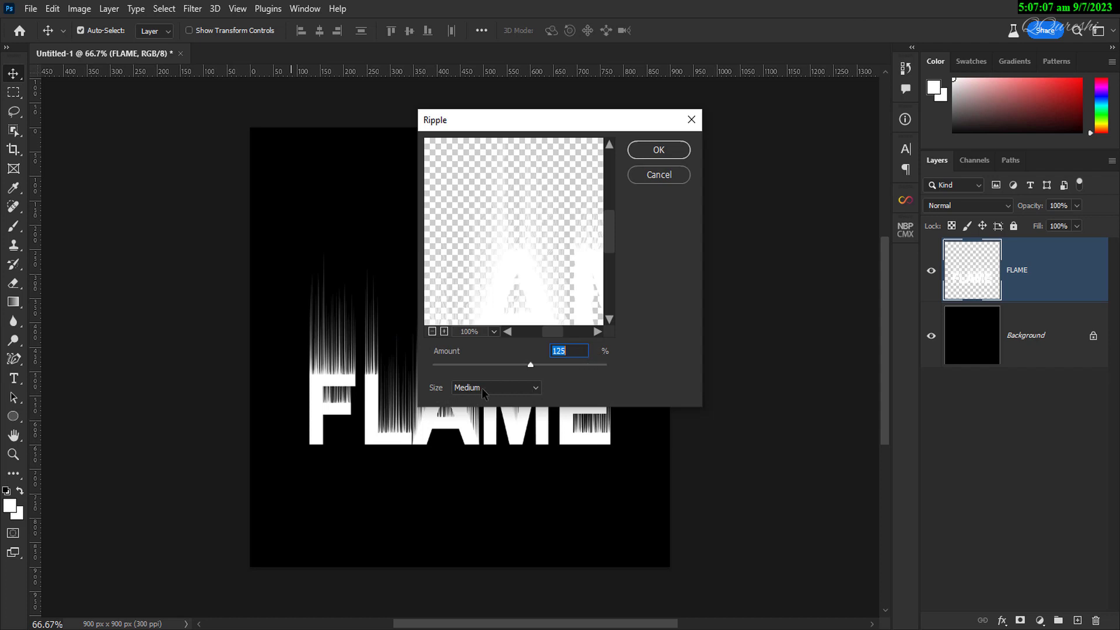
{"action": "left_click", "coordinate": [535, 390]}
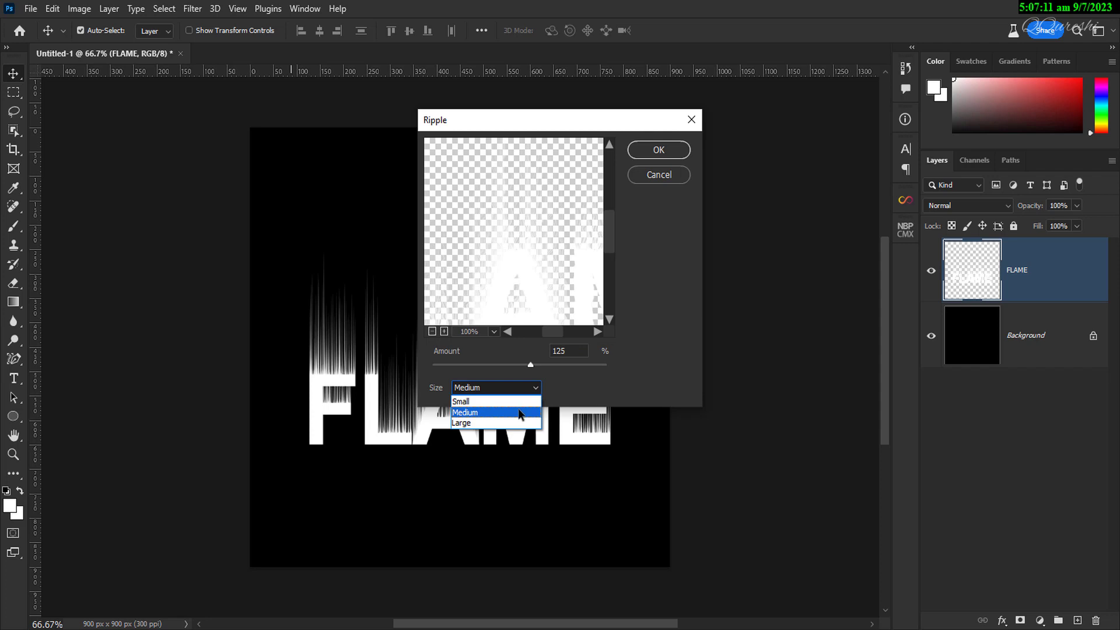
{"action": "left_click", "coordinate": [521, 412]}
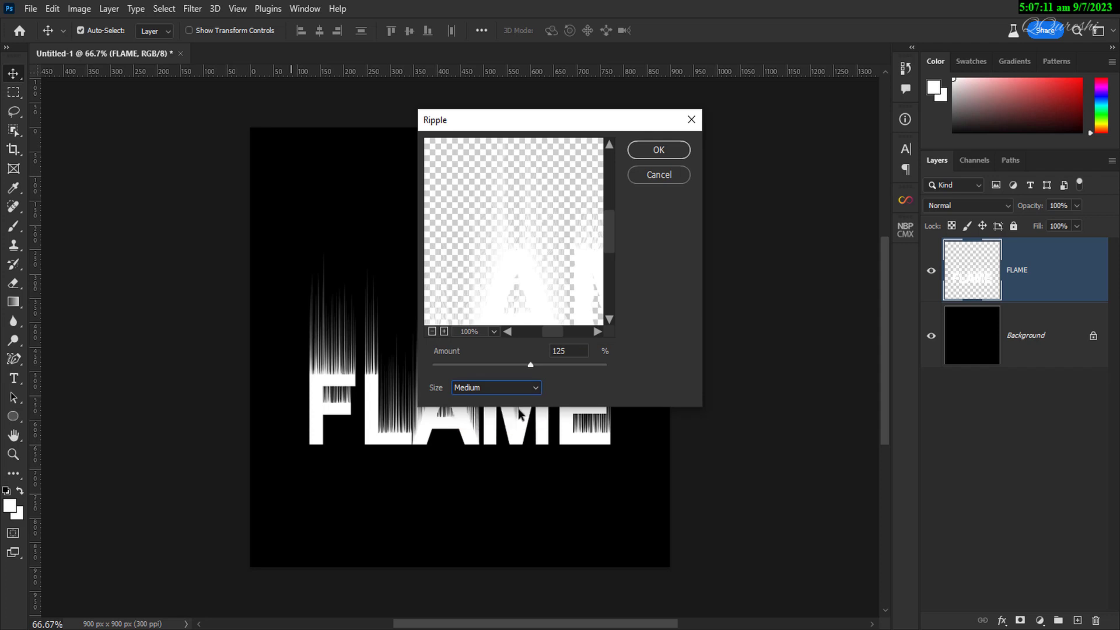
{"action": "left_click", "coordinate": [656, 152]}
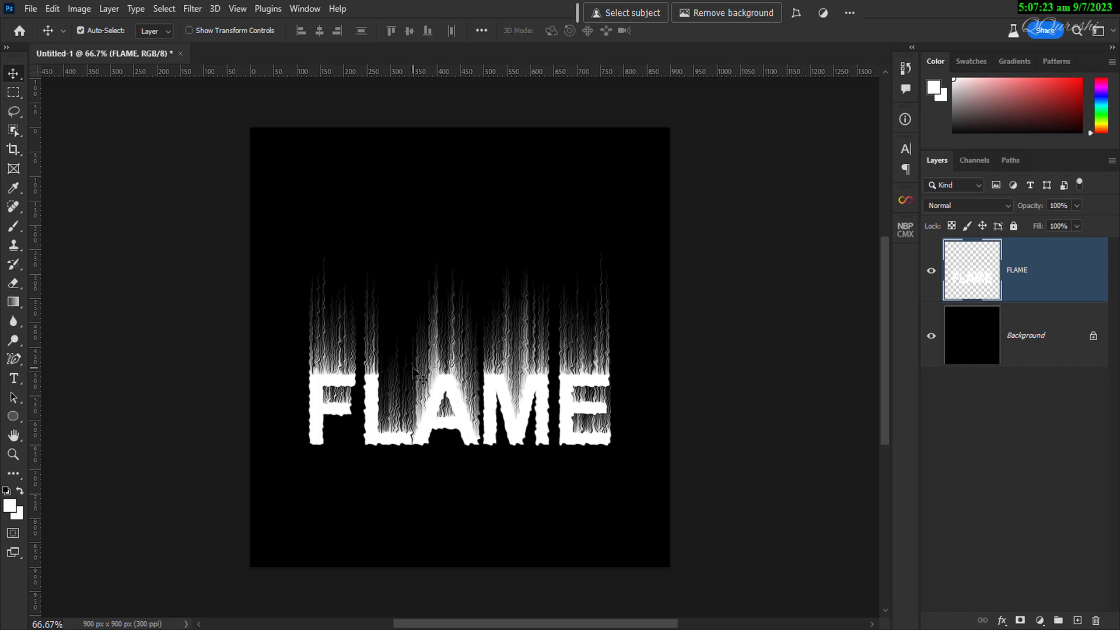
{"action": "left_click", "coordinate": [192, 9]}
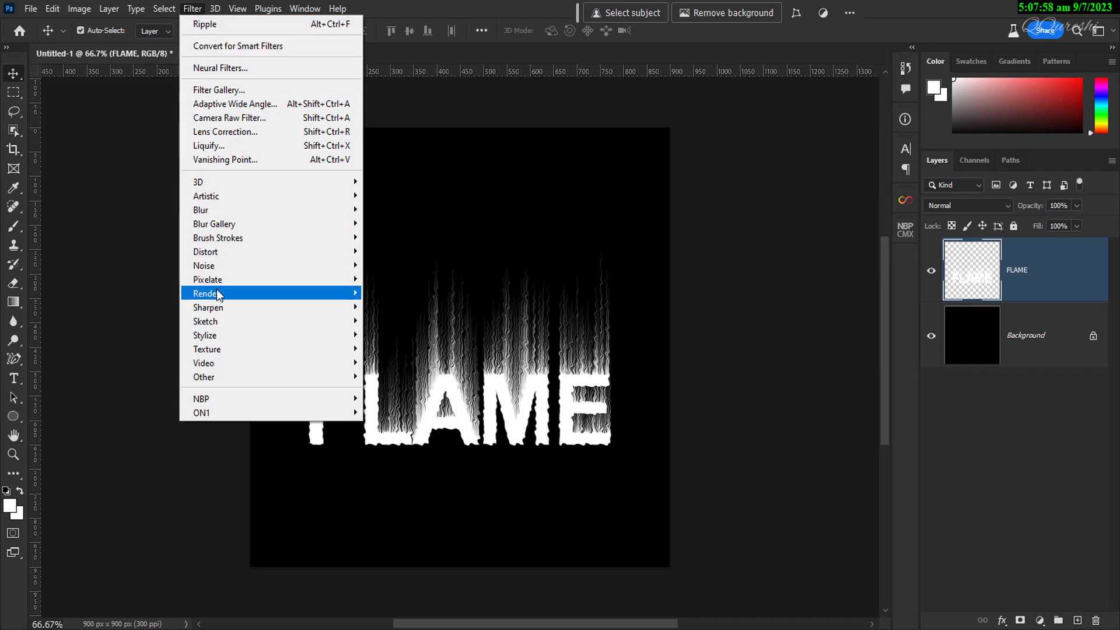
{"action": "mouse_move", "coordinate": [283, 294]}
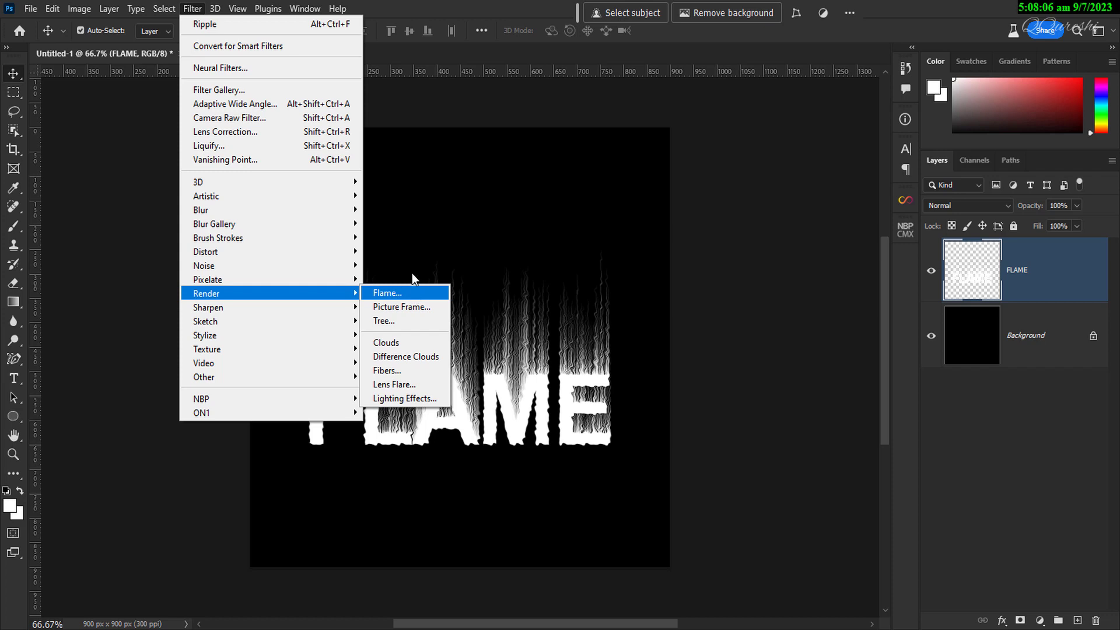
{"action": "left_click", "coordinate": [404, 106]}
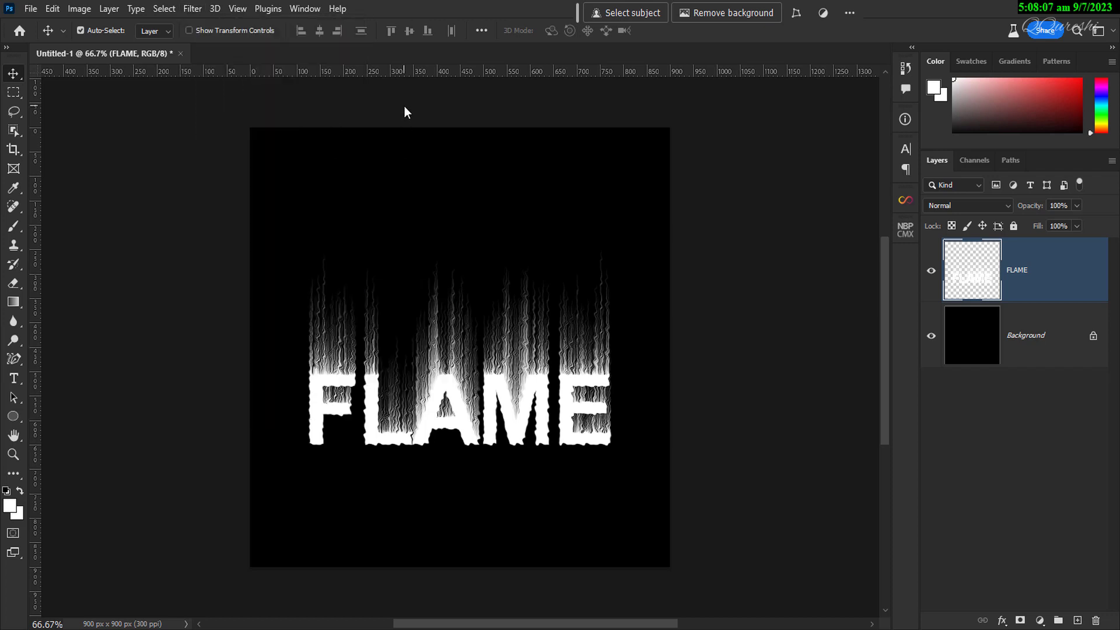
- Convert the image to Grayscale mode, flattening the layers and discarding the color information
{"action": "left_click", "coordinate": [70, 10]}
{"action": "mouse_move", "coordinate": [75, 27]}
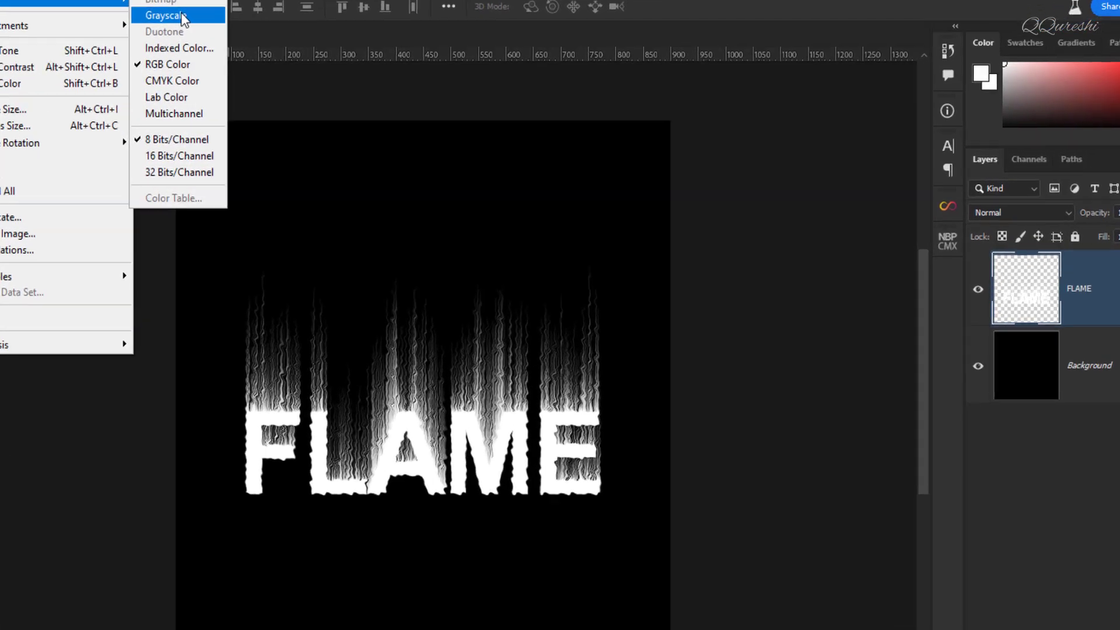
{"action": "left_click", "coordinate": [257, 40]}
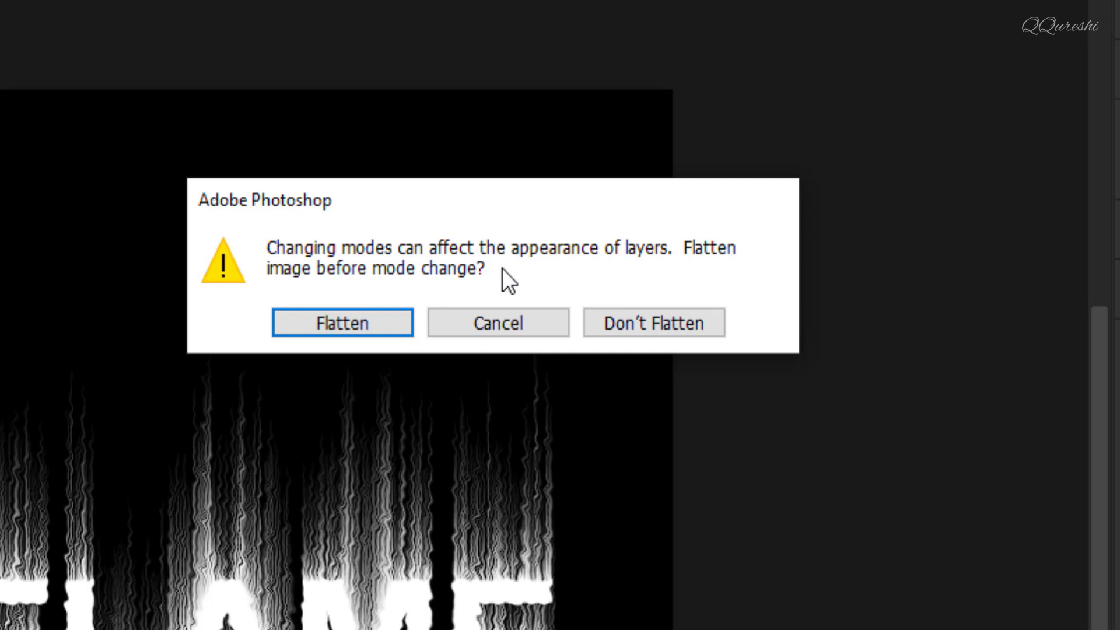
{"action": "left_click", "coordinate": [345, 325]}
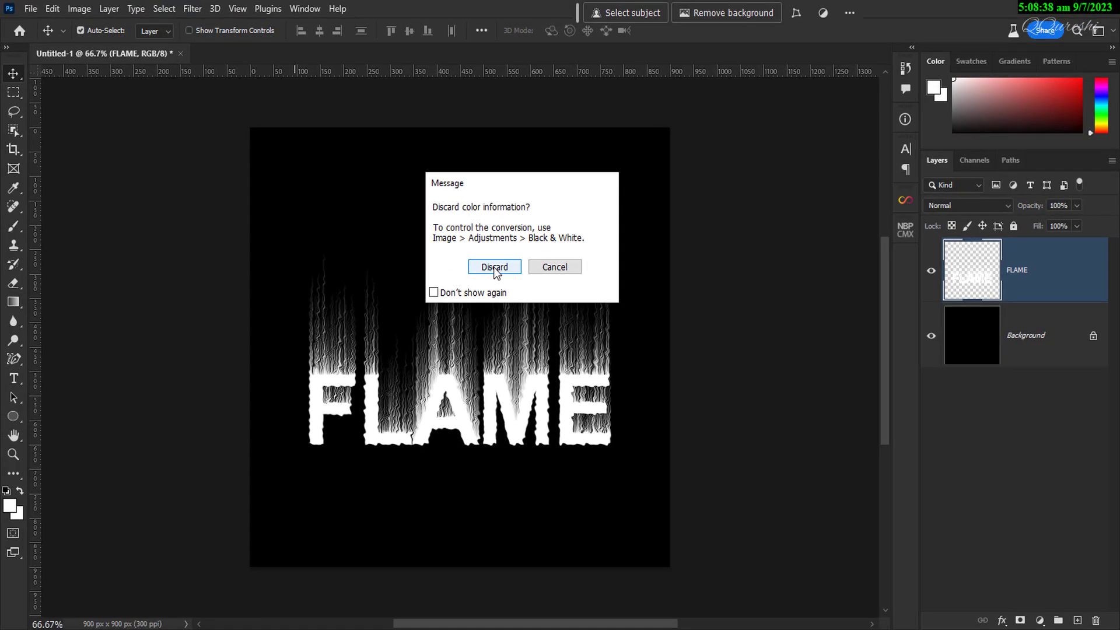
{"action": "left_click", "coordinate": [493, 267]}
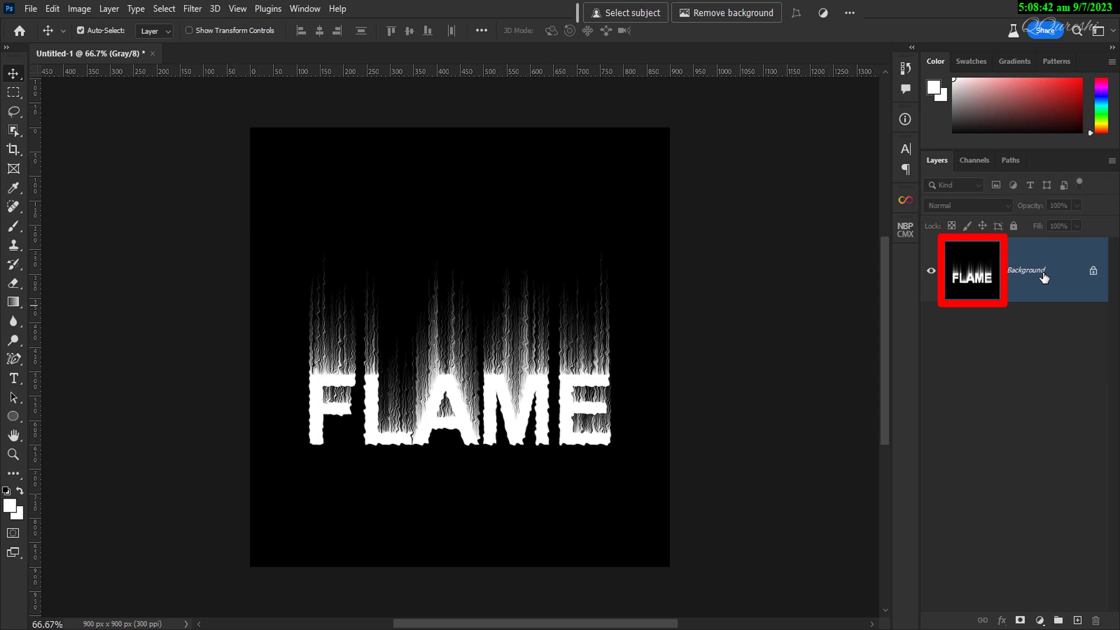
- Convert the flattened grayscale image to Indexed Color mode
{"action": "left_click", "coordinate": [78, 10]}
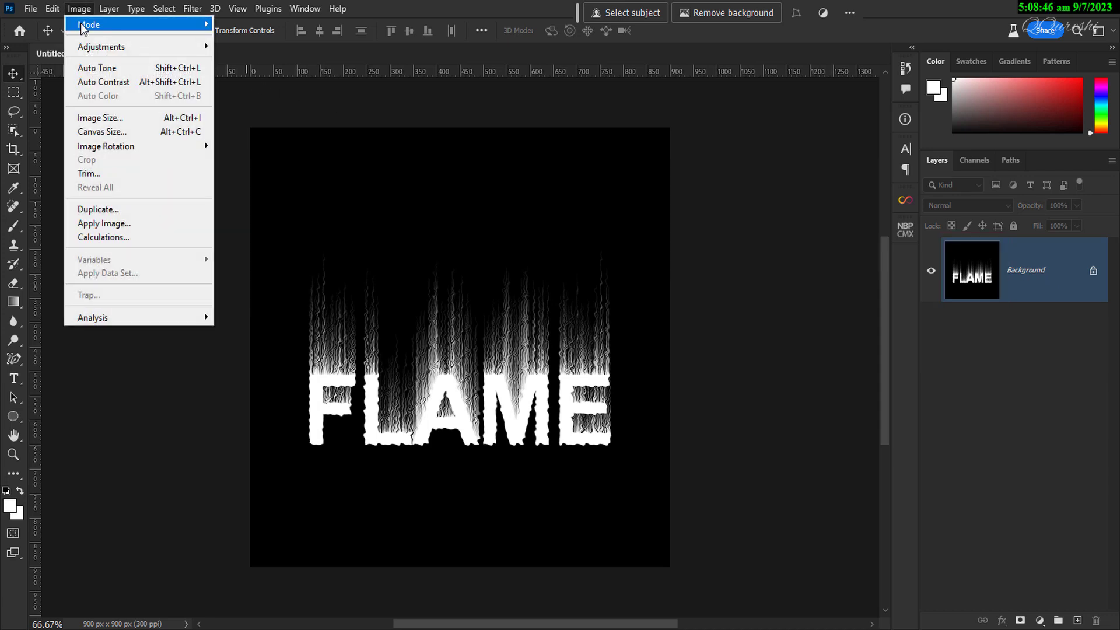
{"action": "left_click", "coordinate": [79, 8]}
{"action": "mouse_move", "coordinate": [178, 26]}
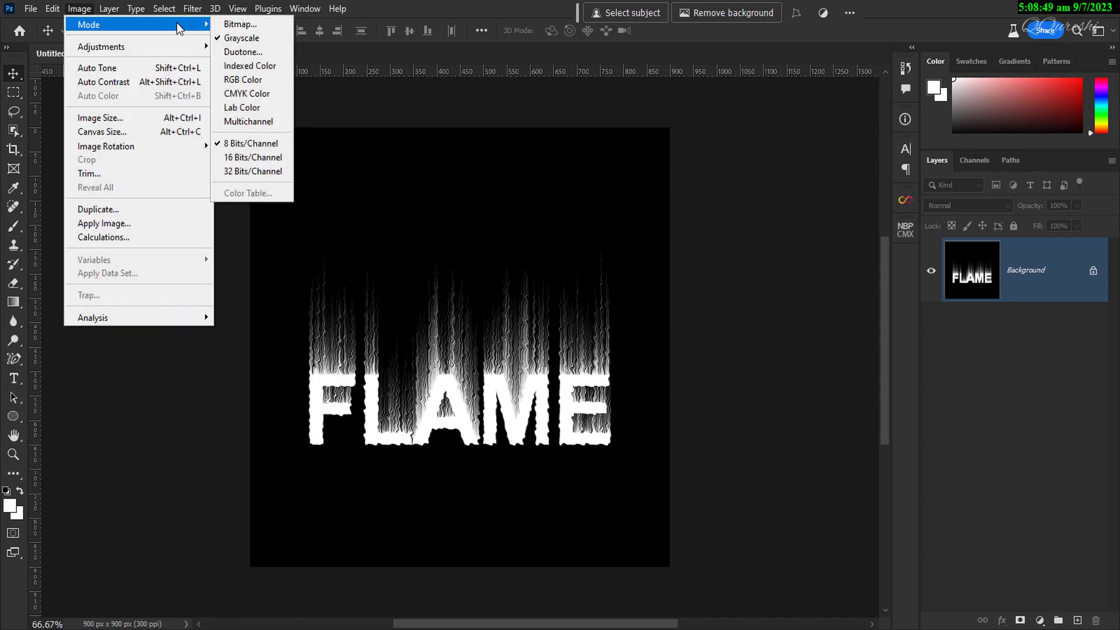
{"action": "left_click", "coordinate": [247, 67]}
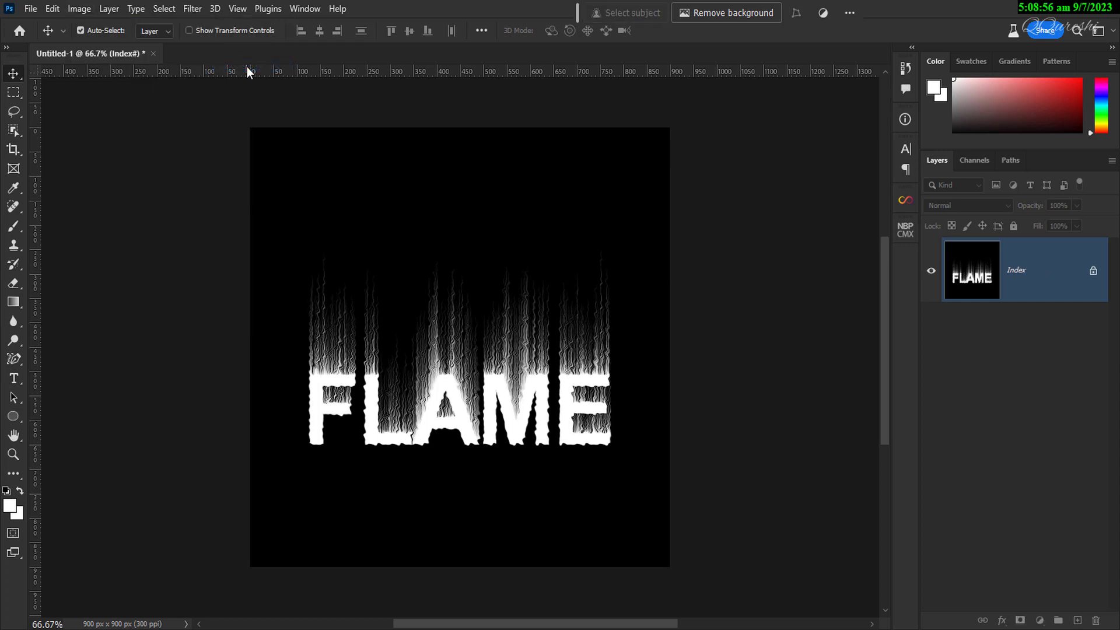
- Set the image's color table to Black Body and compare the result using the preview option
{"action": "left_click", "coordinate": [82, 9]}
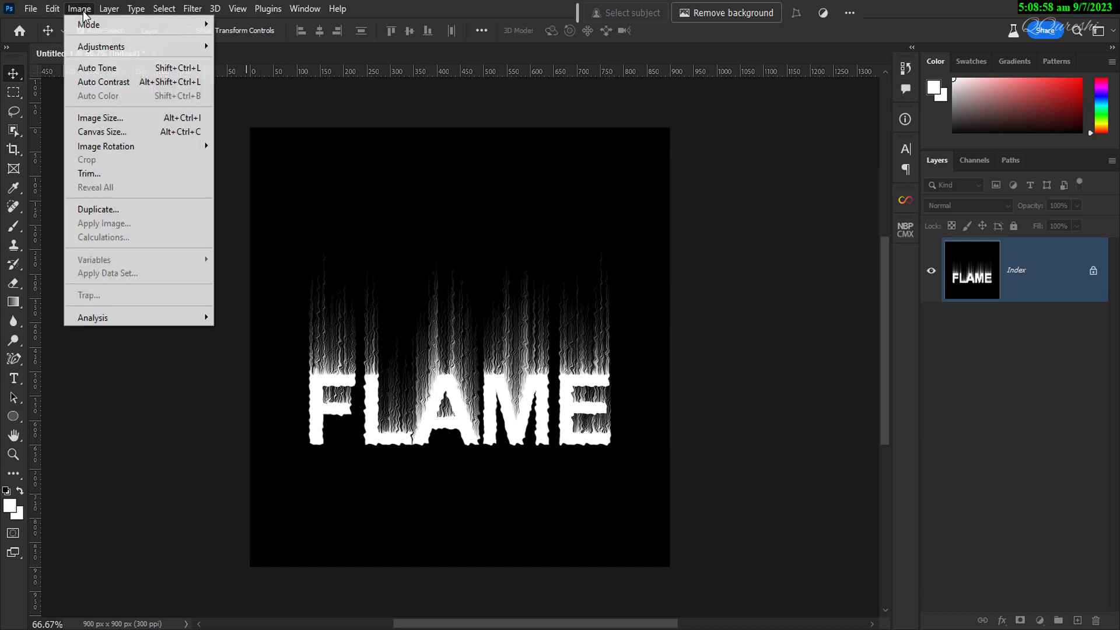
{"action": "mouse_move", "coordinate": [86, 28]}
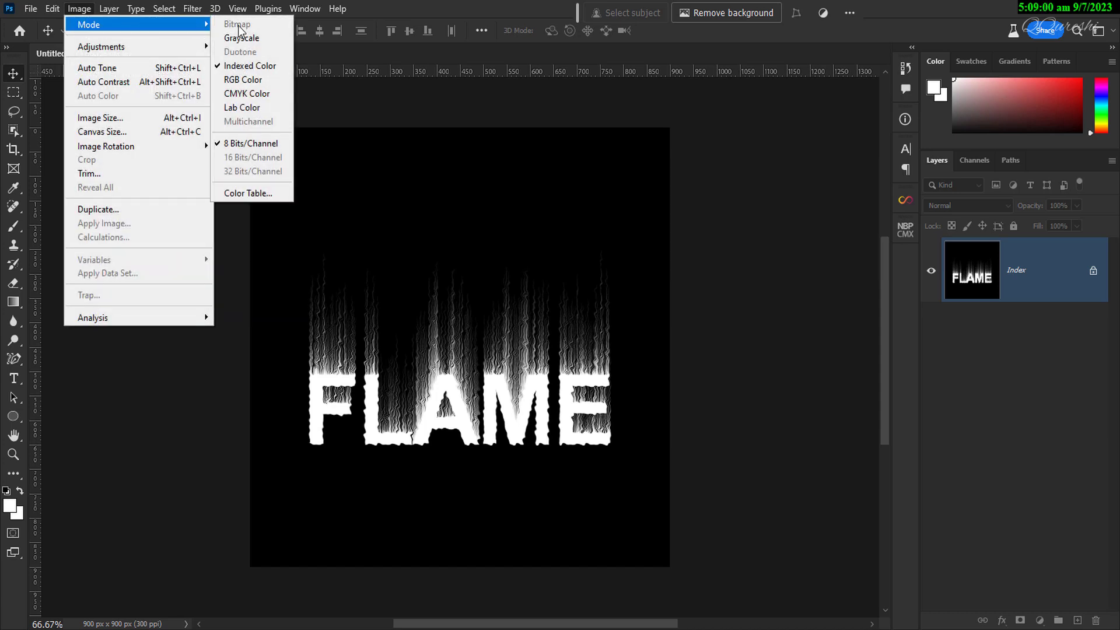
{"action": "left_click", "coordinate": [243, 194]}
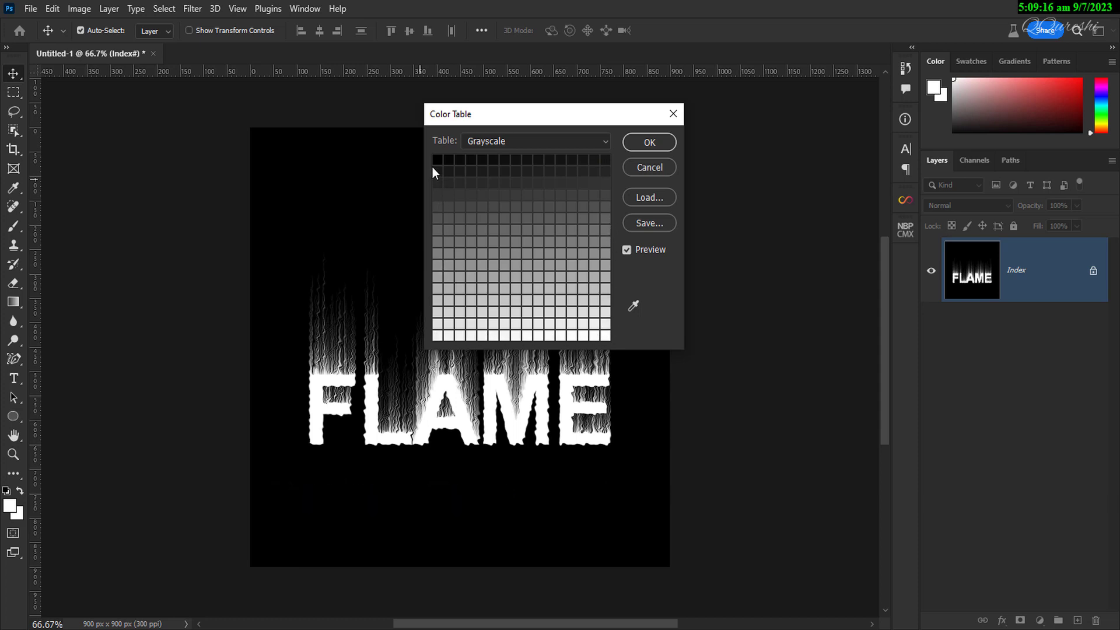
{"action": "left_click", "coordinate": [516, 142]}
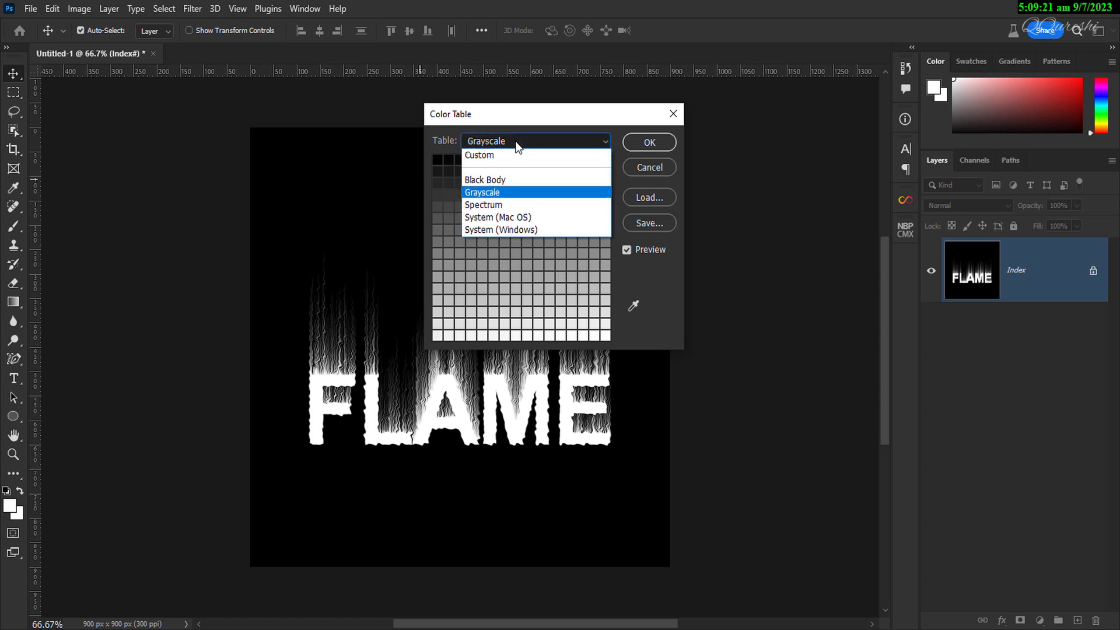
{"action": "left_click", "coordinate": [507, 180]}
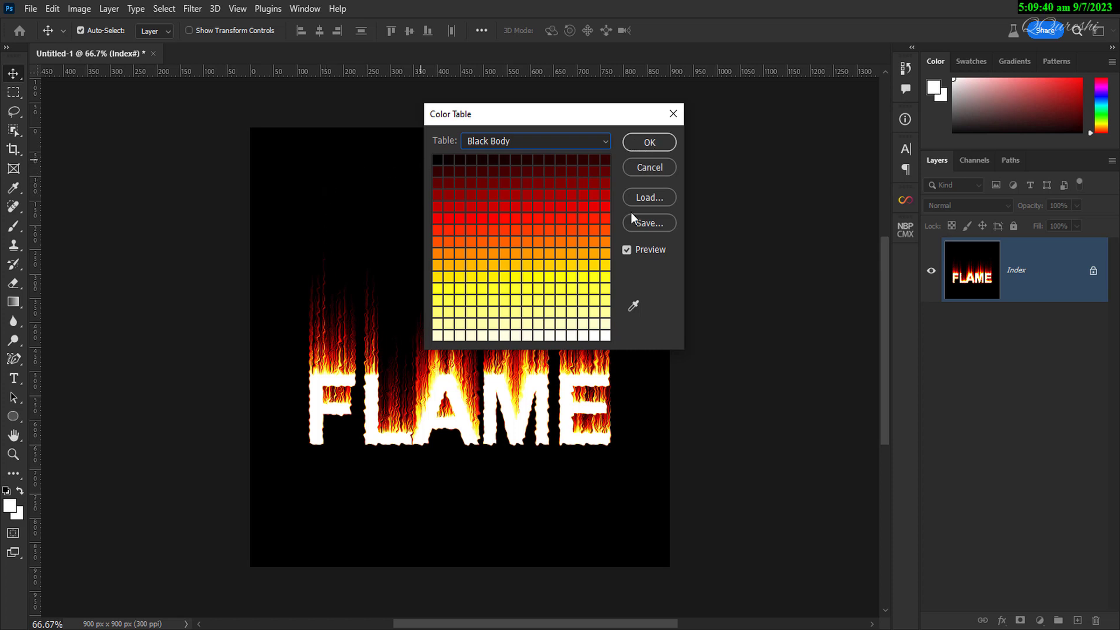
{"action": "left_click", "coordinate": [628, 250]}
{"action": "left_click", "coordinate": [627, 250]}
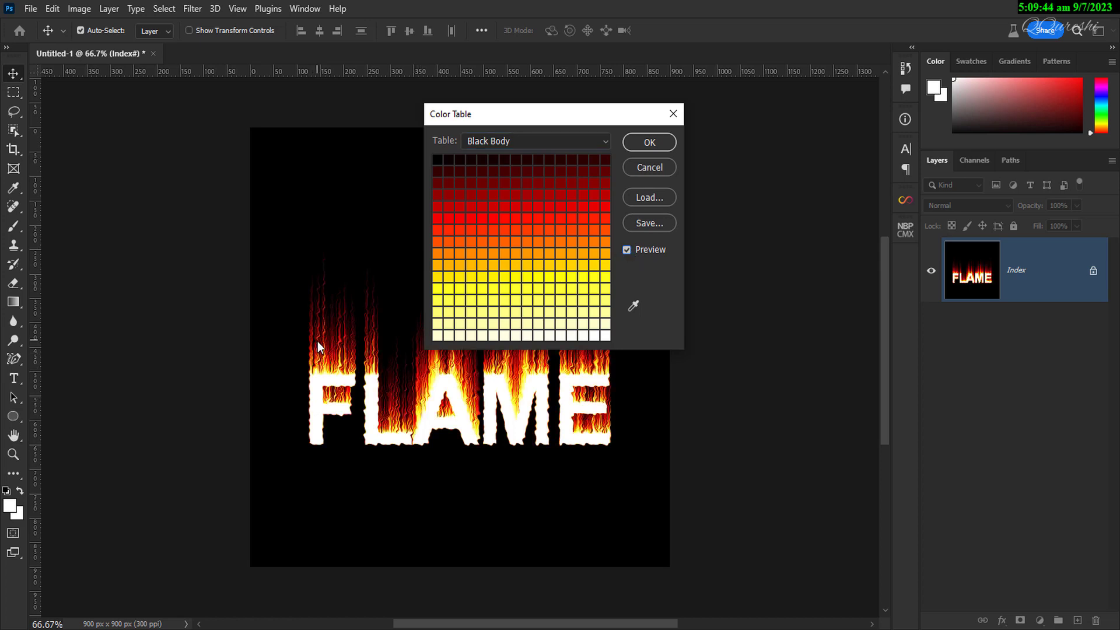
- Make the black background transparent by sampling it with the color table's eyedropper, and apply the table
{"action": "left_click", "coordinate": [634, 306]}
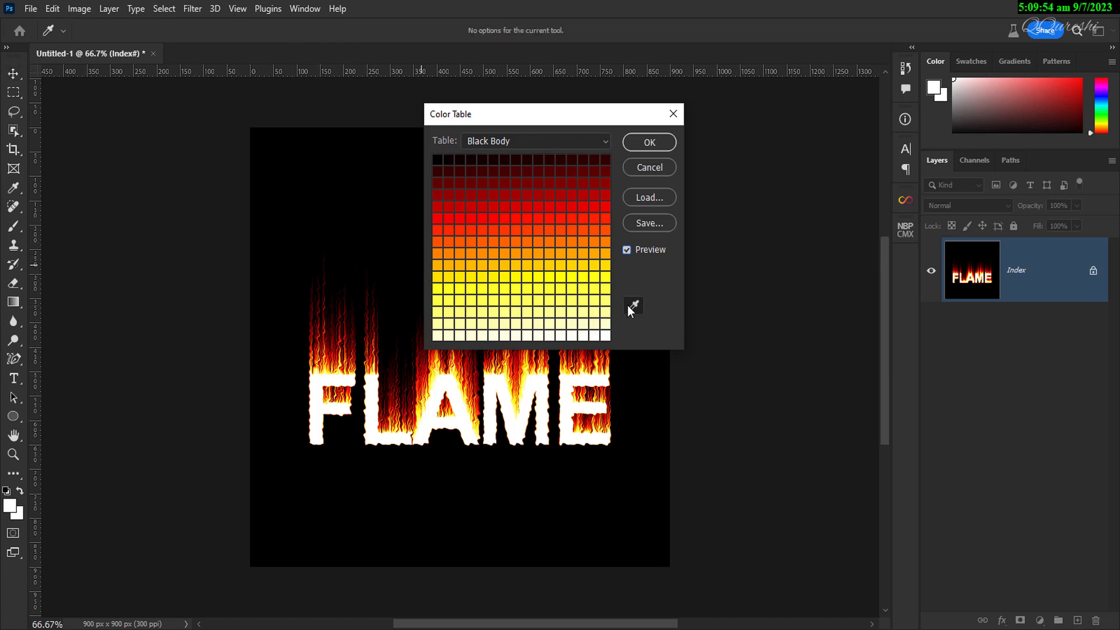
{"action": "left_click", "coordinate": [343, 478]}
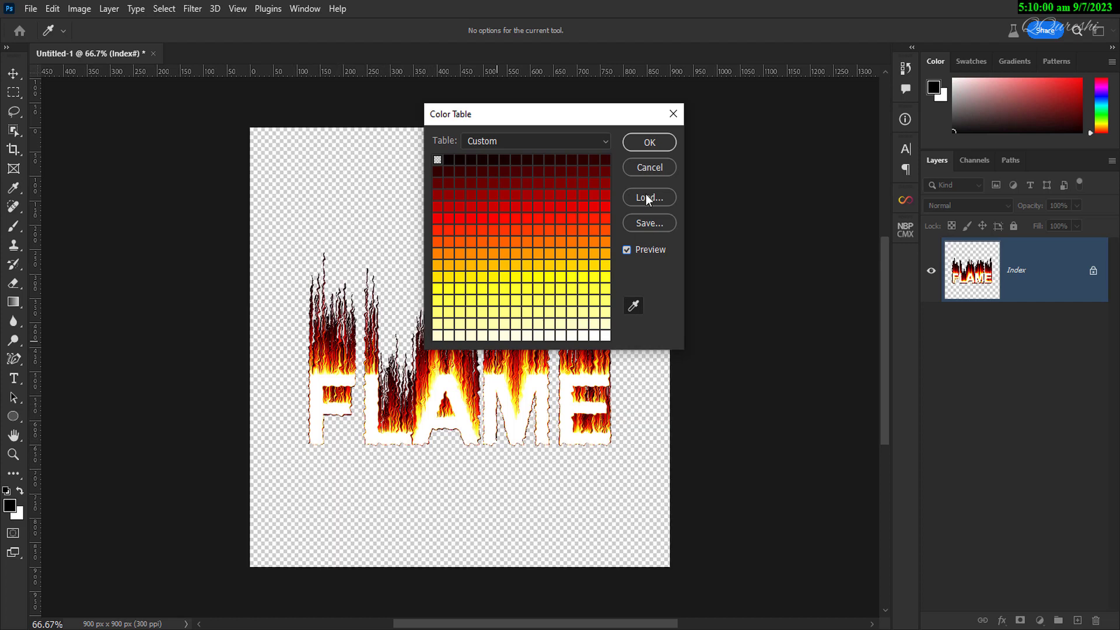
{"action": "left_click", "coordinate": [649, 143]}
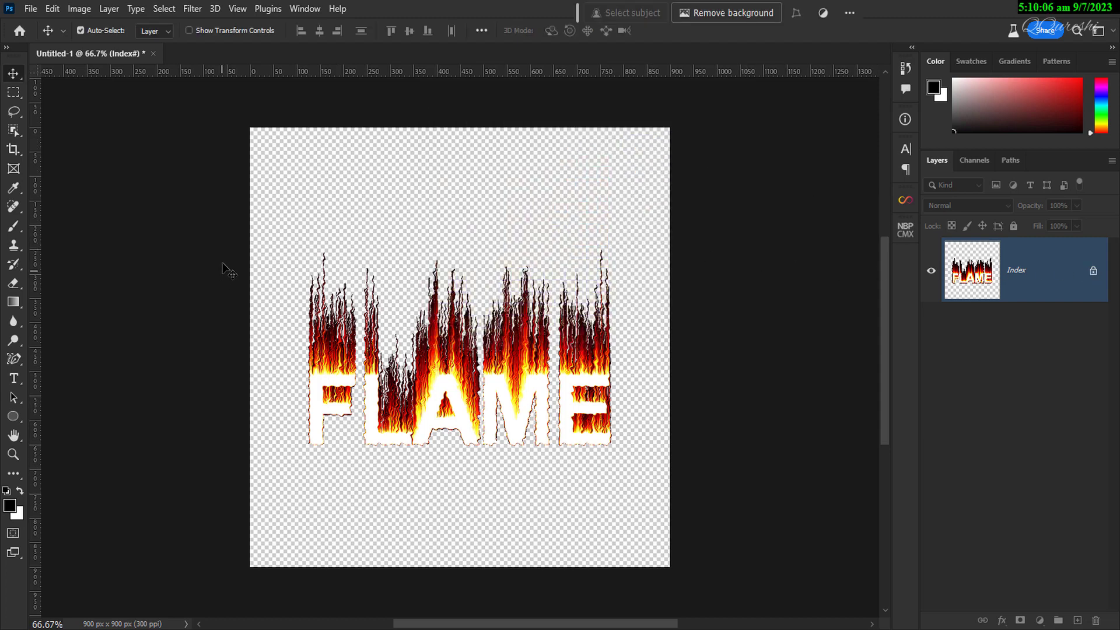
- Convert the image to RGB Color mode and move the flaming FLAME text slightly upward on the canvas
{"action": "left_click", "coordinate": [74, 9]}
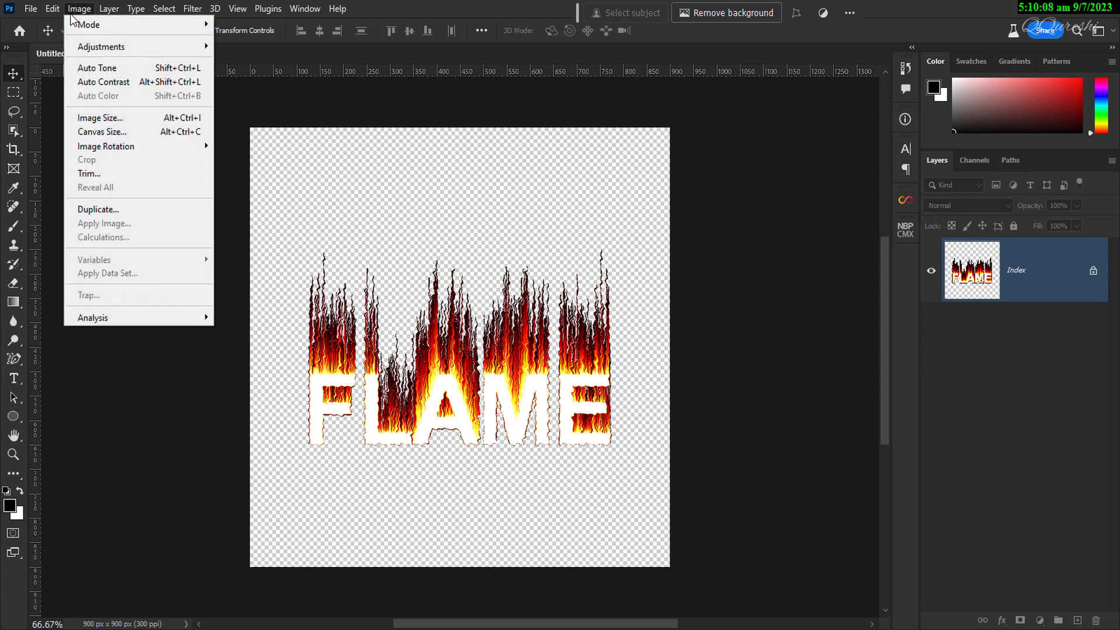
{"action": "mouse_move", "coordinate": [74, 30]}
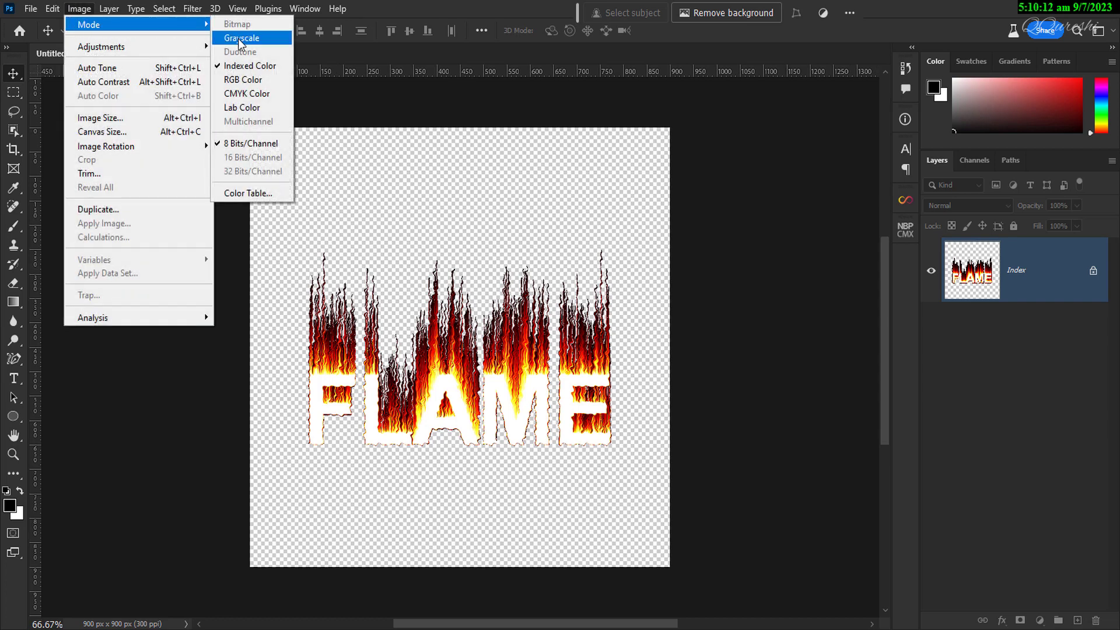
{"action": "left_click", "coordinate": [243, 80]}
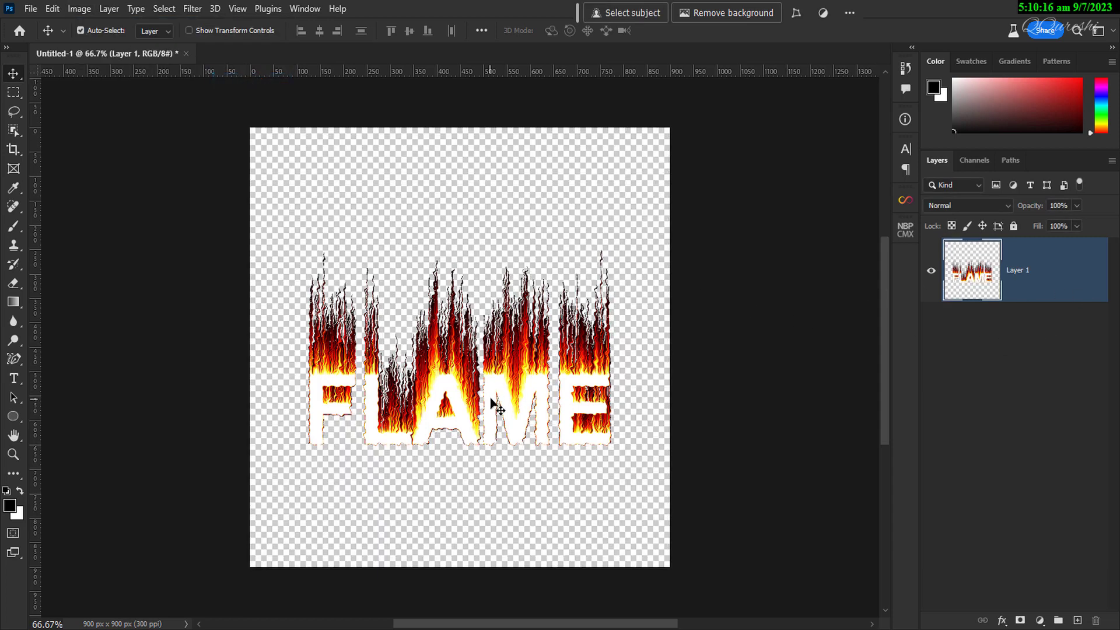
{"action": "left_click_drag", "start_coordinate": [493, 400], "coordinate": [496, 370]}
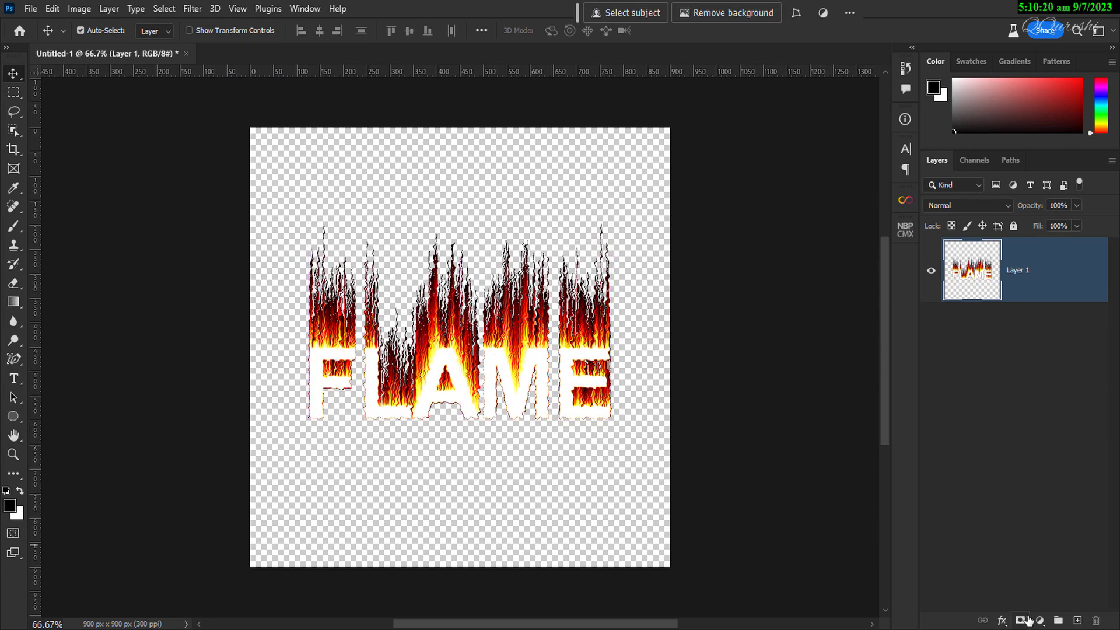
- Add a Solid Color fill layer in dark navy #010022 and place it beneath Layer 1
{"action": "left_click", "coordinate": [1040, 621]}
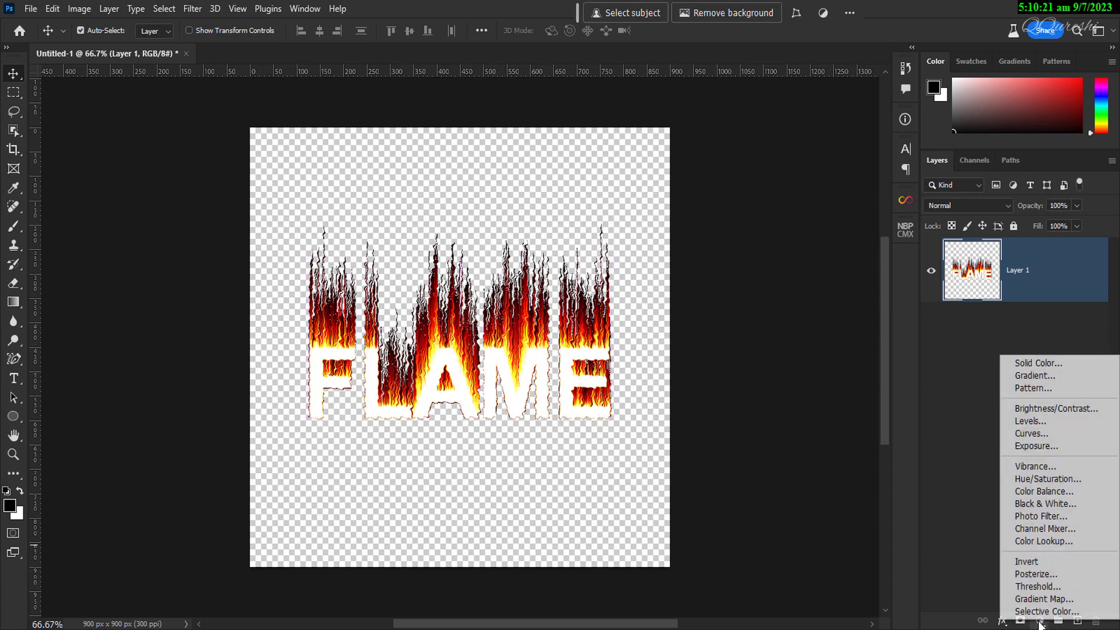
{"action": "left_click", "coordinate": [1037, 363]}
{"action": "left_click", "coordinate": [843, 316]}
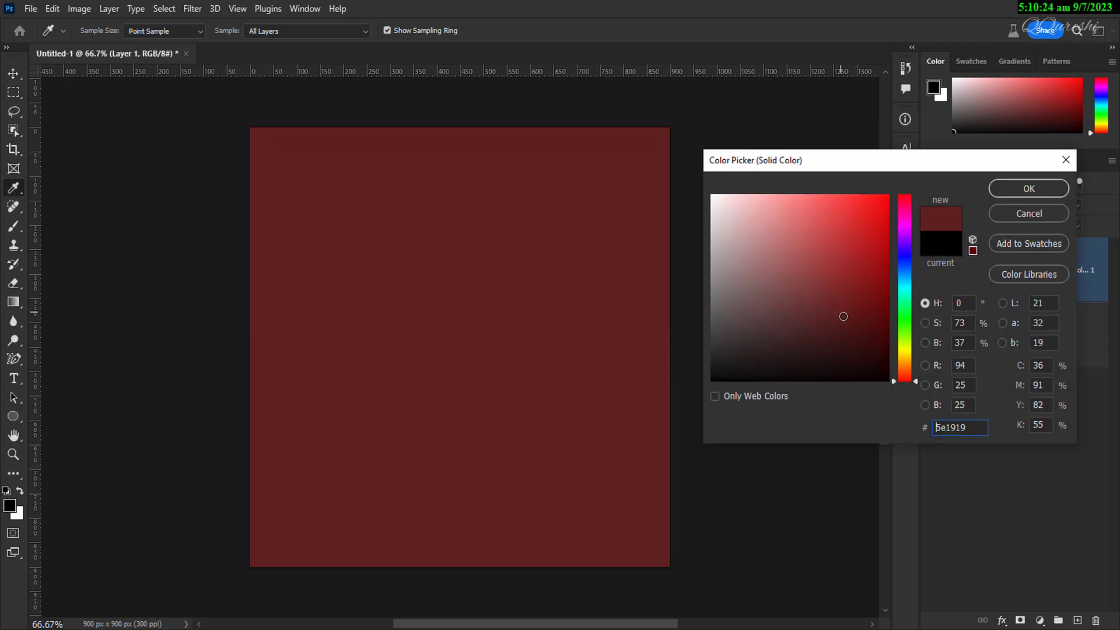
{"action": "left_click_drag", "start_coordinate": [843, 316], "coordinate": [887, 356]}
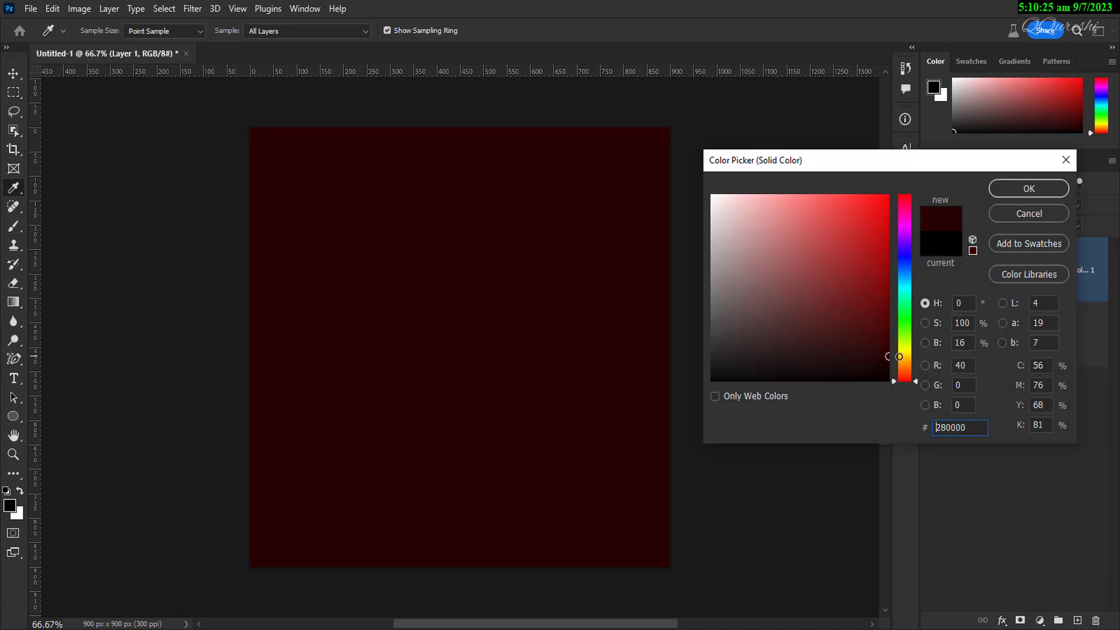
{"action": "left_click", "coordinate": [904, 256]}
{"action": "left_click", "coordinate": [1026, 189]}
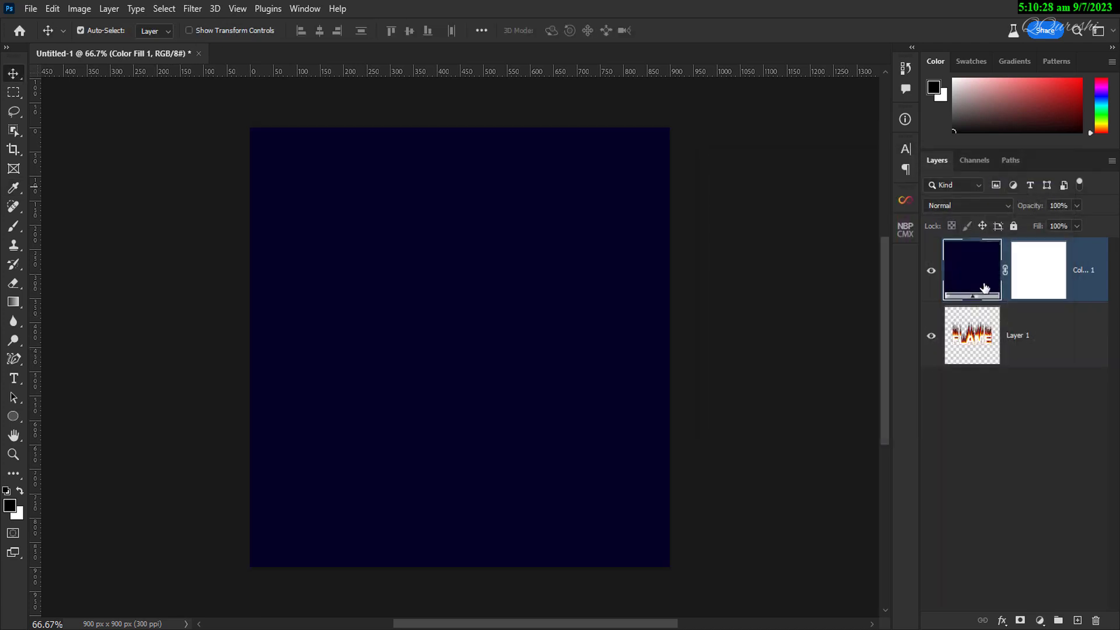
{"action": "left_click_drag", "start_coordinate": [985, 287], "coordinate": [967, 387]}
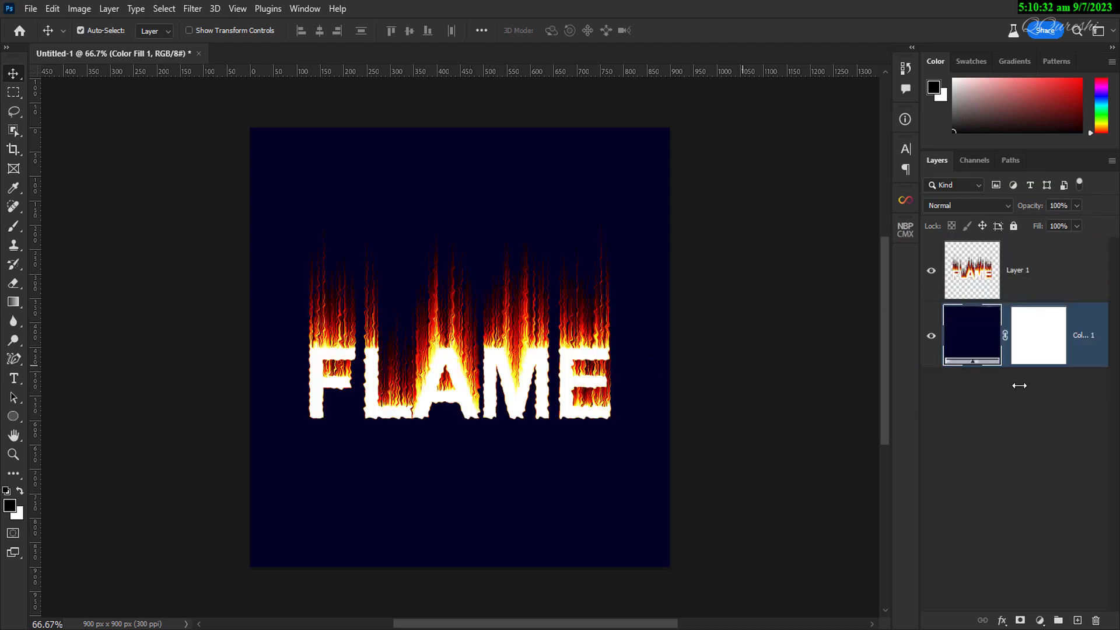
- Change the fill layer's color to #000322 and move the FLAME text slightly further up
{"action": "double_click", "coordinate": [963, 330]}
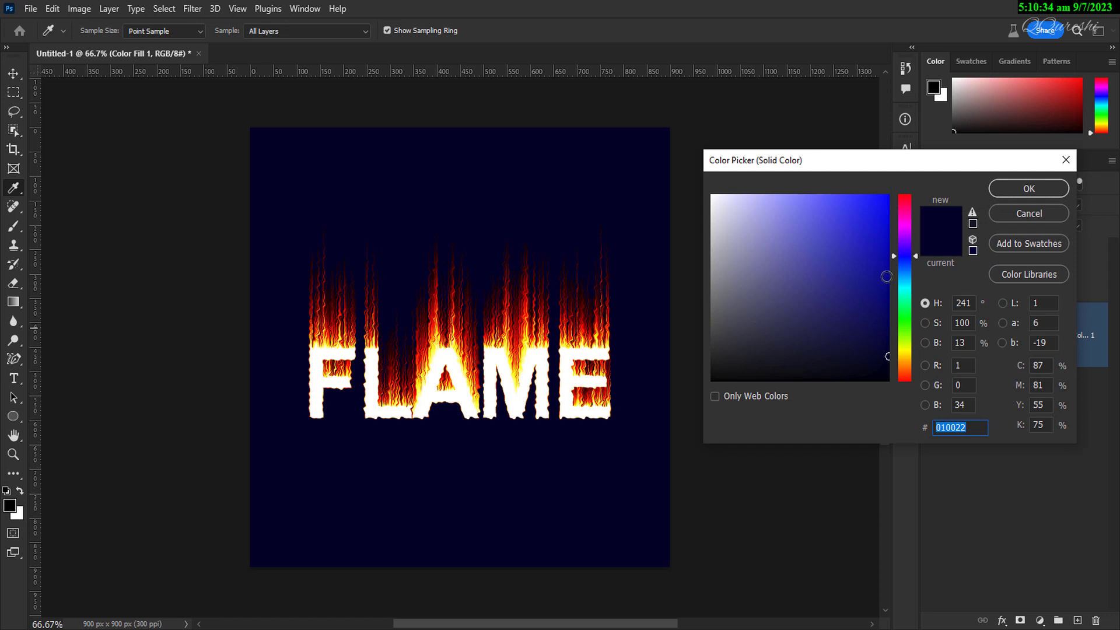
{"action": "mouse_move", "coordinate": [905, 259]}
{"action": "left_mouse_down"}
{"action": "mouse_move", "coordinate": [901, 279]}
{"action": "mouse_move", "coordinate": [901, 252]}
{"action": "mouse_move", "coordinate": [905, 260]}
{"action": "left_mouse_up"}
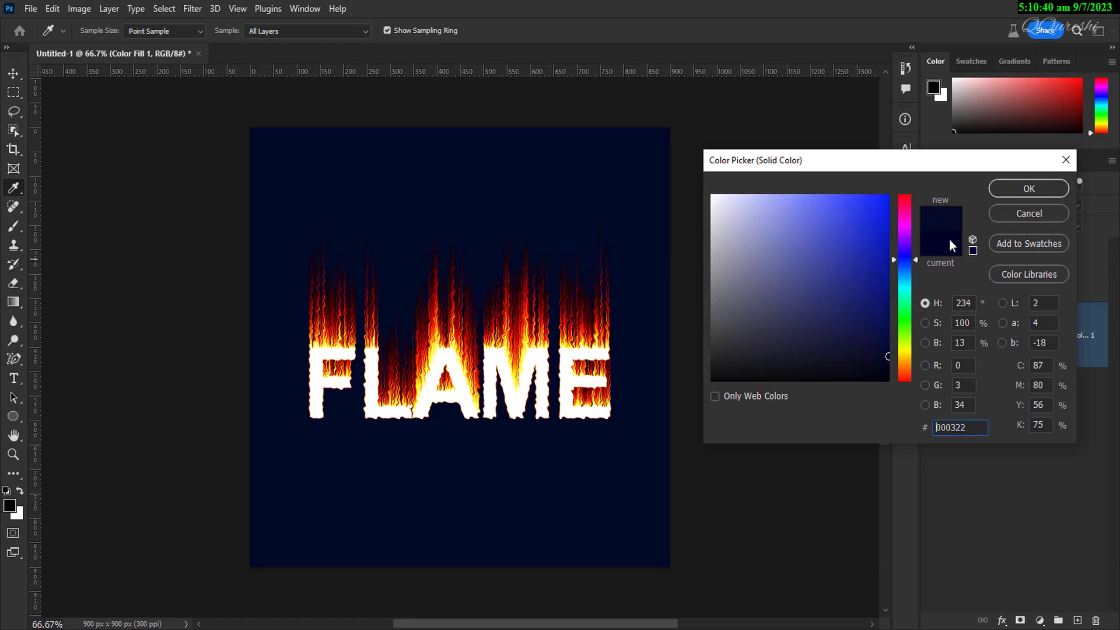
{"action": "left_click", "coordinate": [1004, 189]}
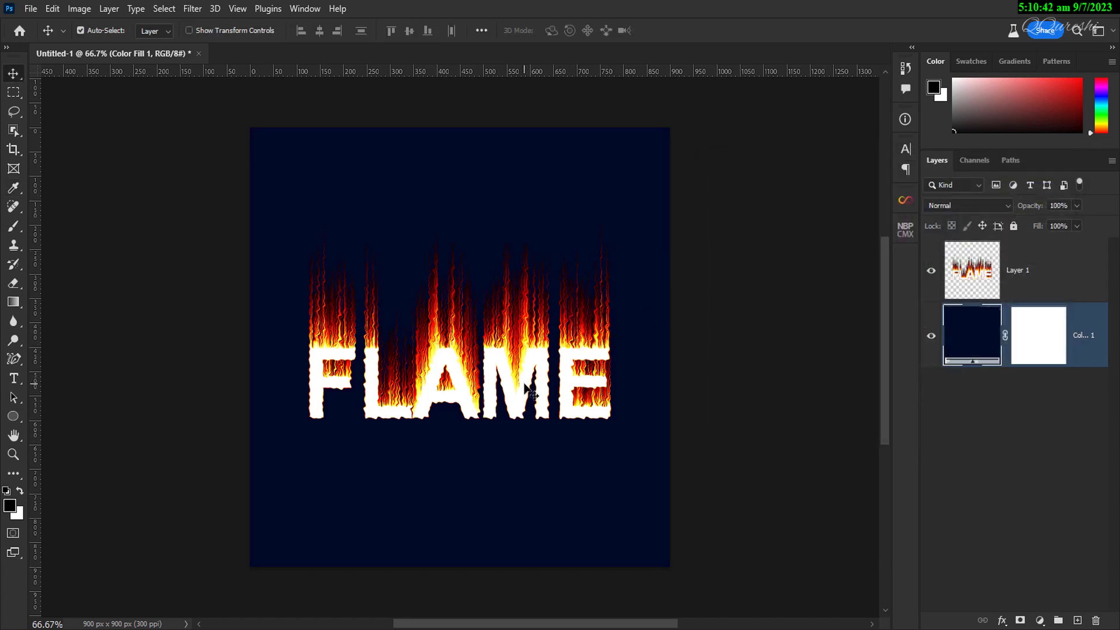
{"action": "left_click_drag", "start_coordinate": [527, 390], "coordinate": [521, 380]}
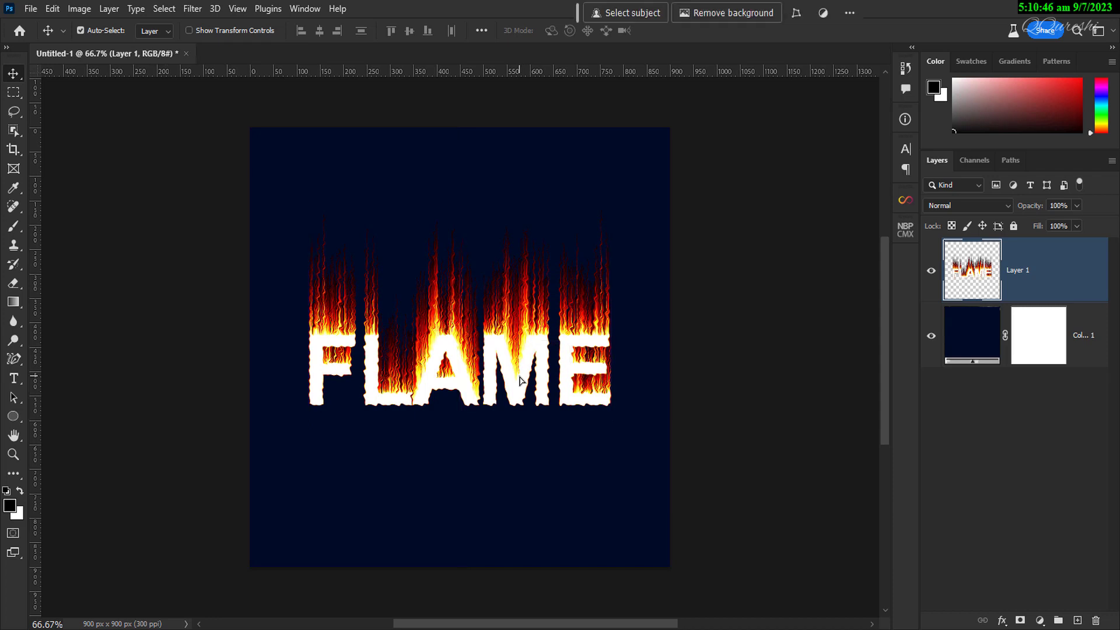